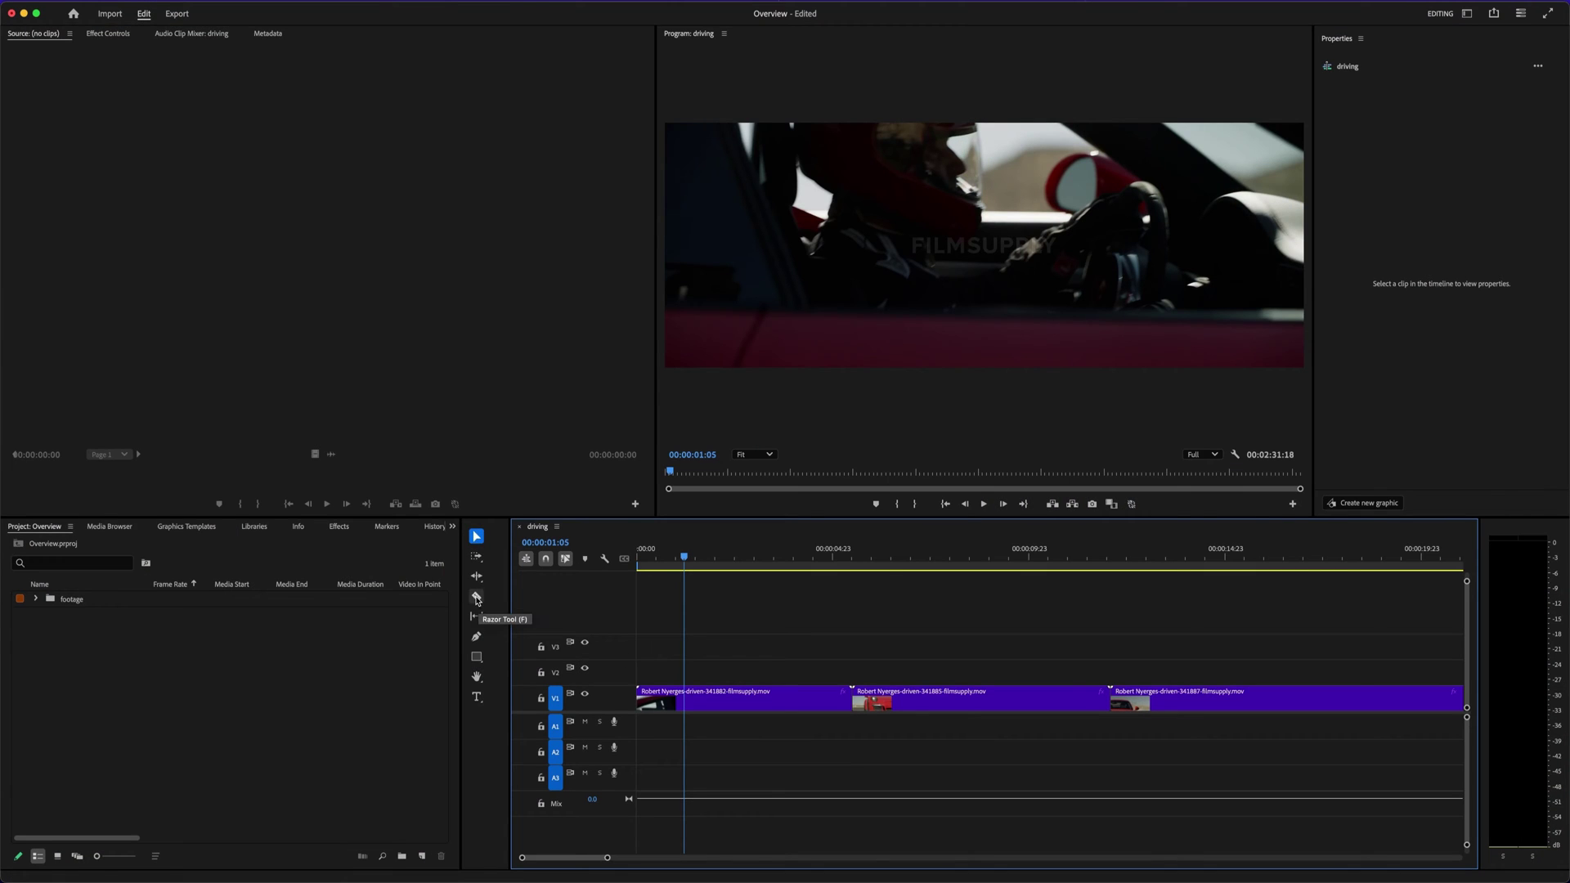
Split the first clip on V1 at 00:00:01:05 with the Razor tool and return to the Selection tool
left_click(477, 597)
left_click(686, 699)
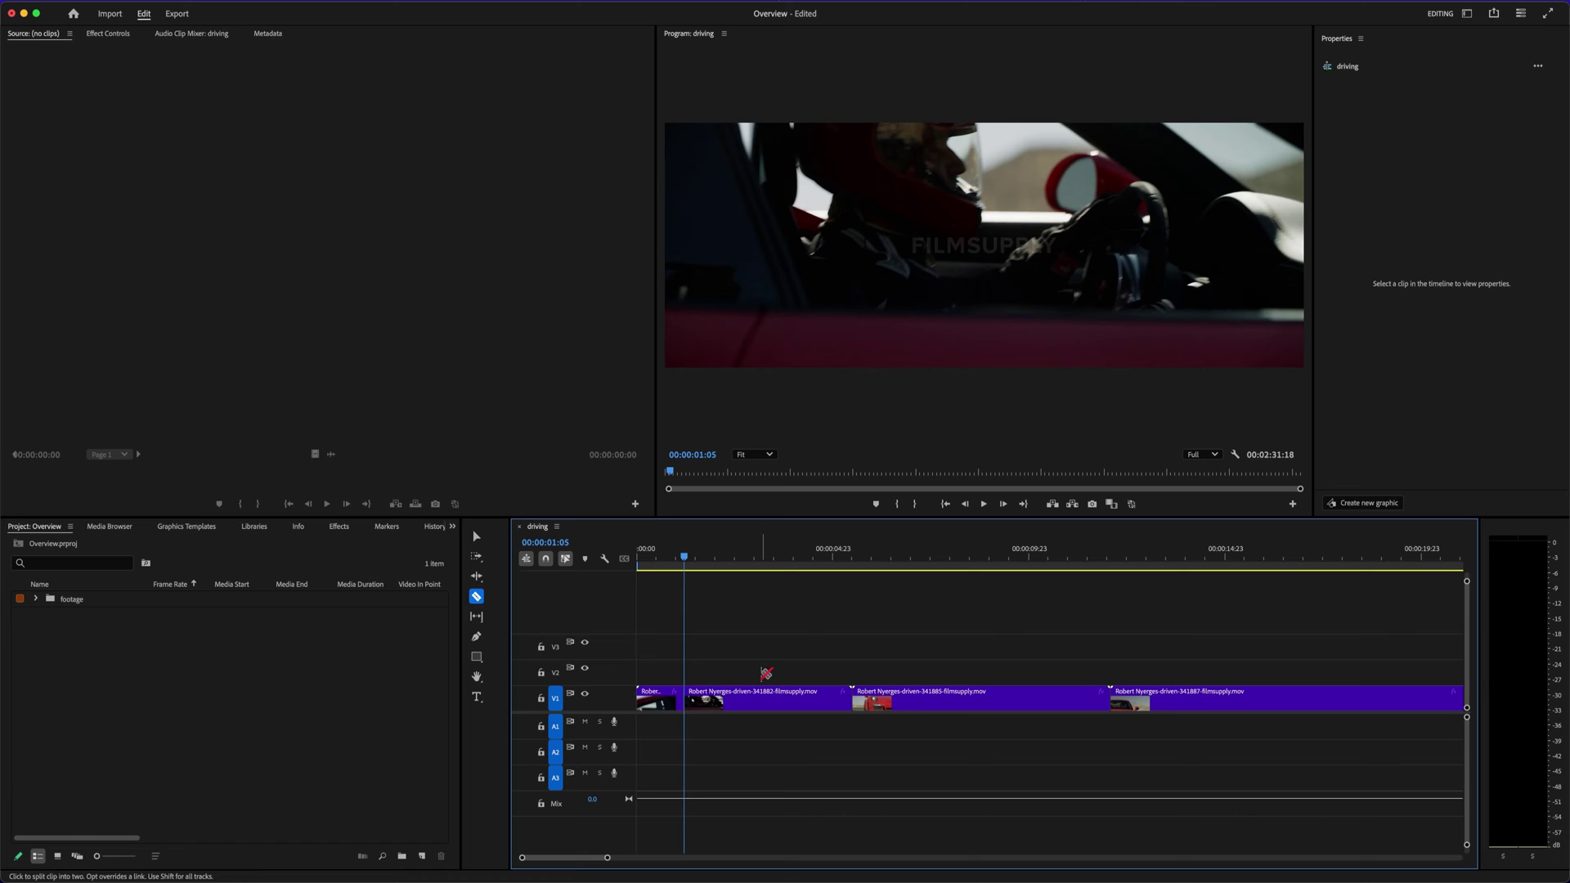
left_click(477, 536)
Delete the part of the first clip that follows the cut, leaving its space empty on V1
left_click(757, 701)
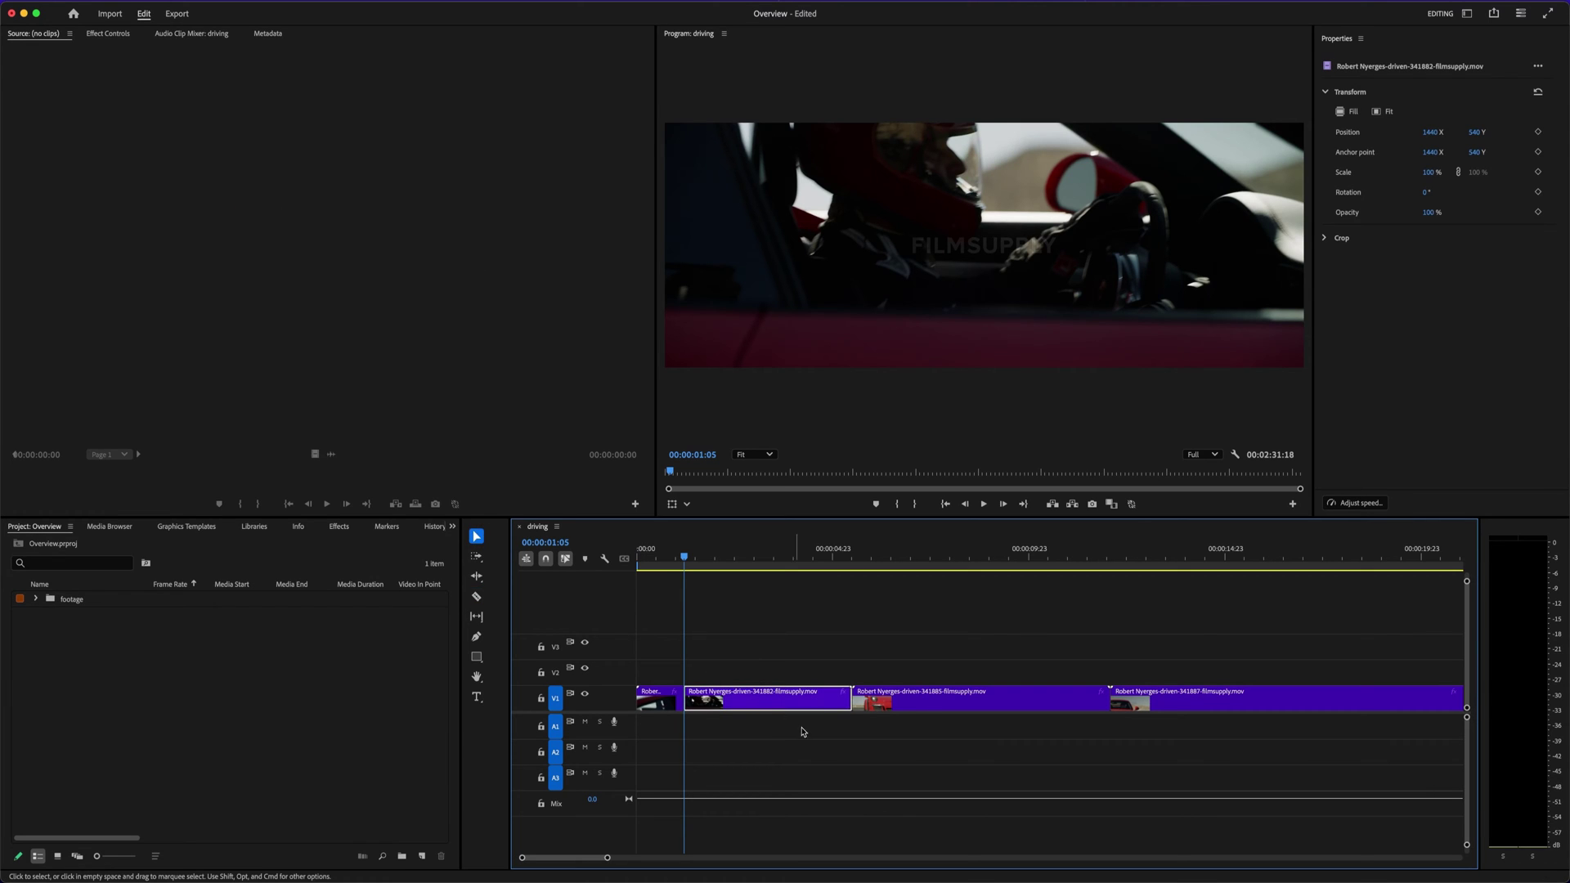
key("Delete")
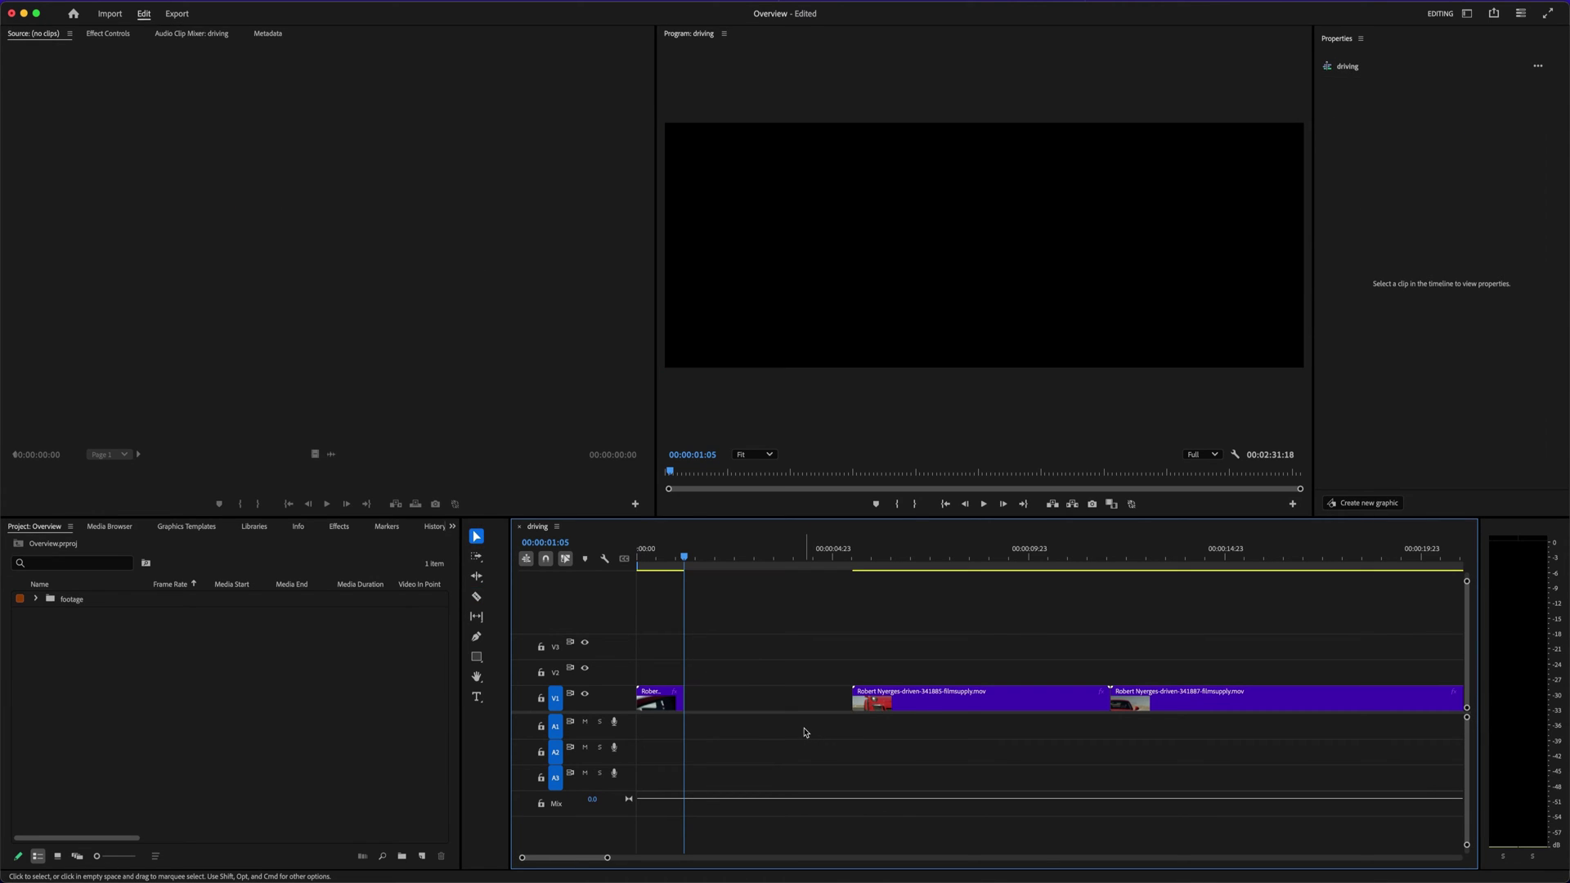
key("minus")
key("minus")
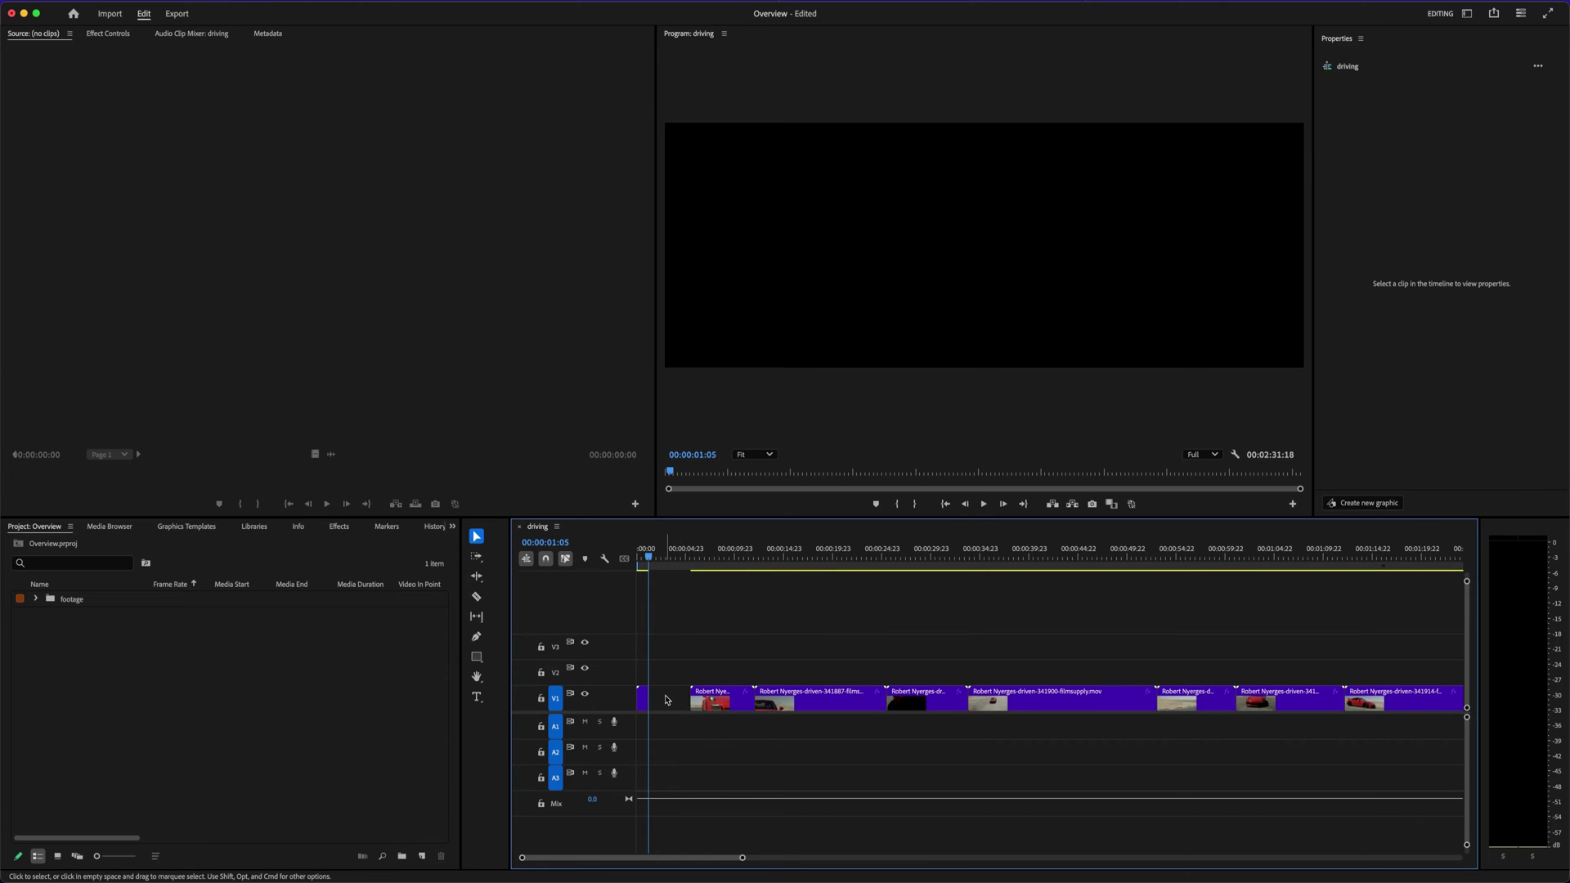
key("equal")
key("equal")
Remove the empty gap after the cut on V1, and undo both the gap removal and the clip deletion
left_click_drag(772, 559, 684, 559)
left_click(801, 705)
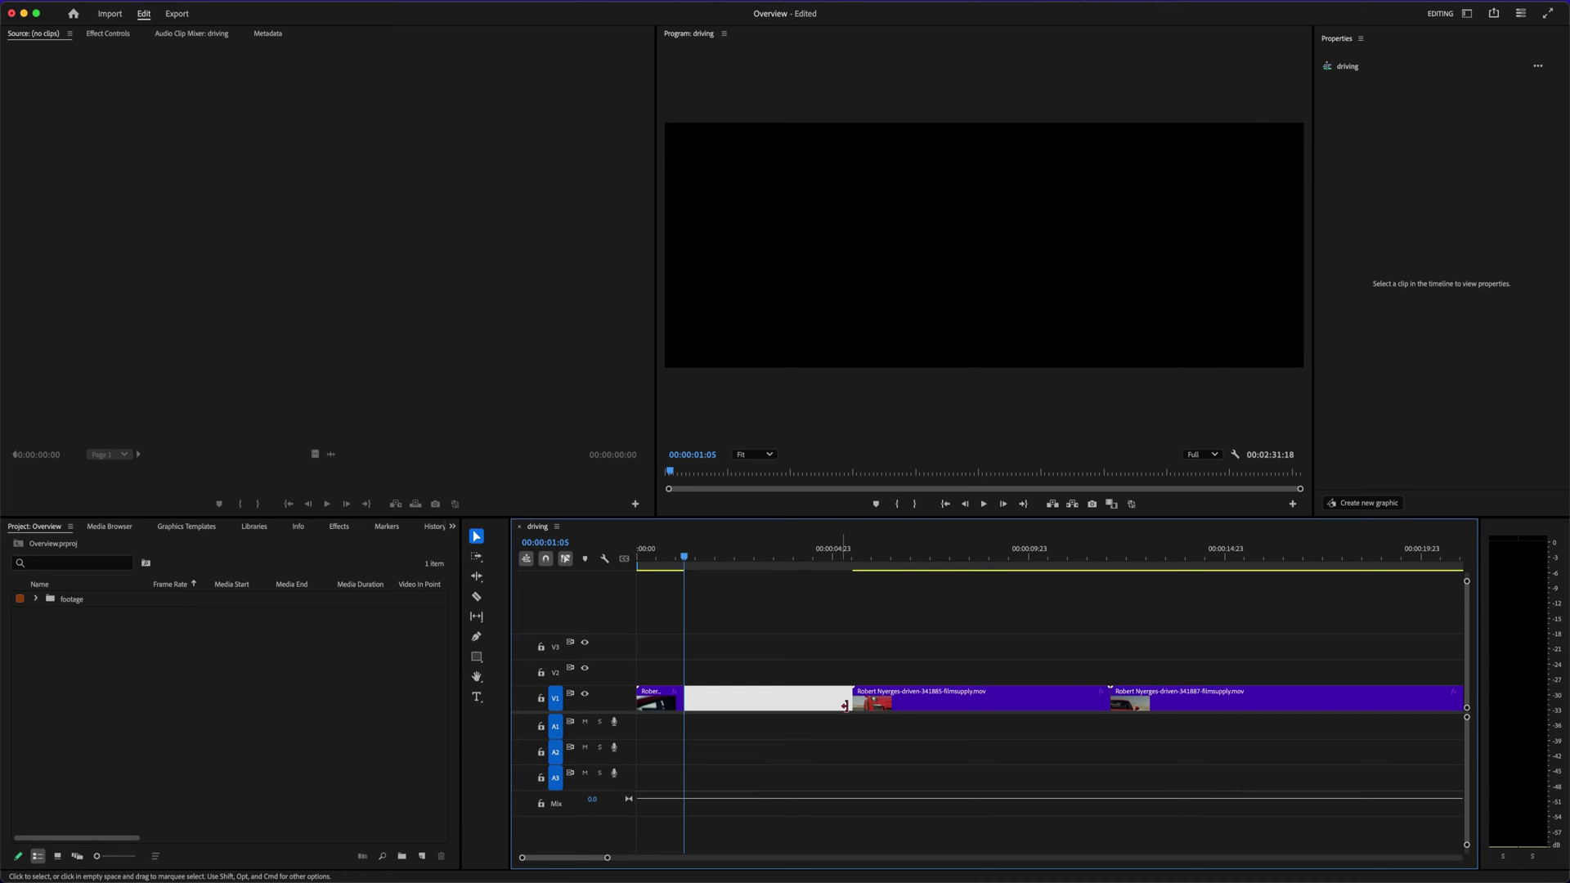
key("Delete")
key("minus")
key("minus")
key("minus")
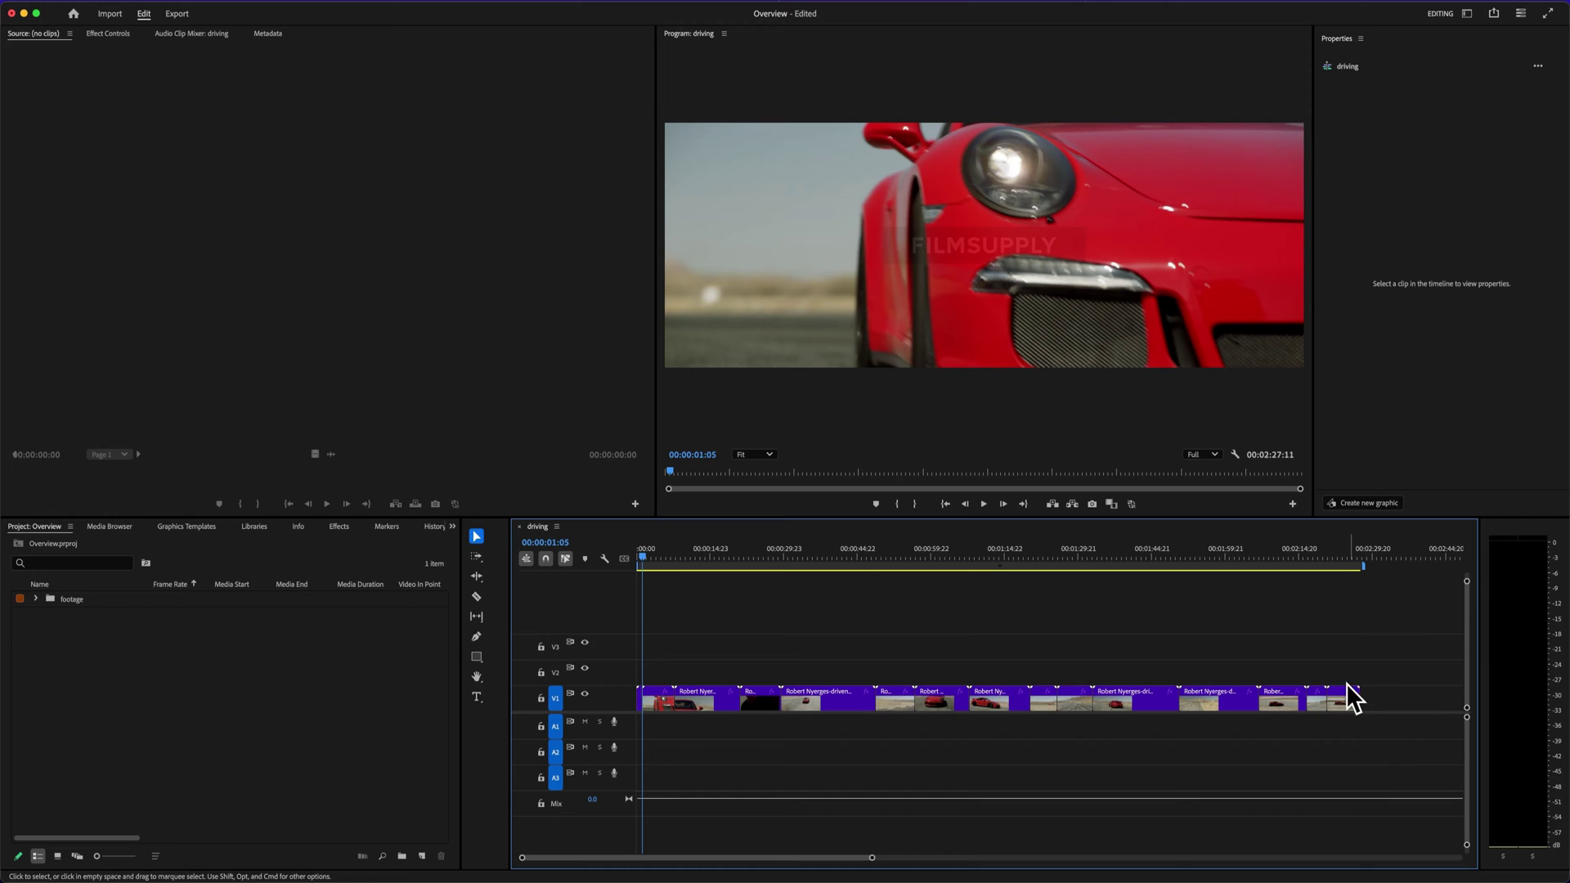
key("equal")
key("equal")
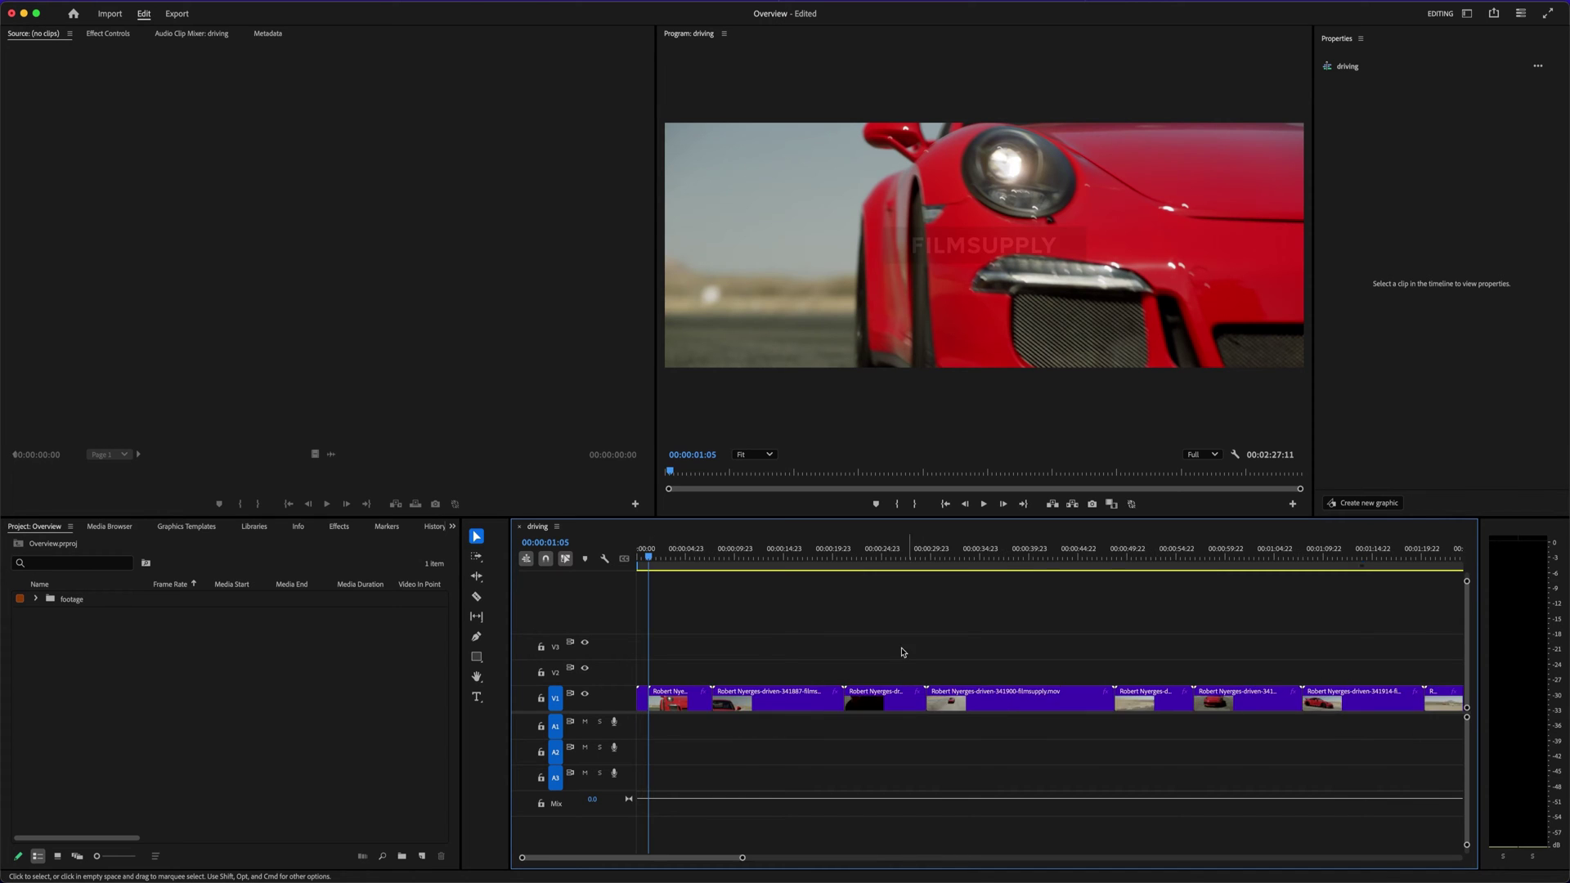
key("super+z")
key("super+z")
Ripple delete the part of the first clip that follows the cut at 00:00:01:05
left_click(711, 701)
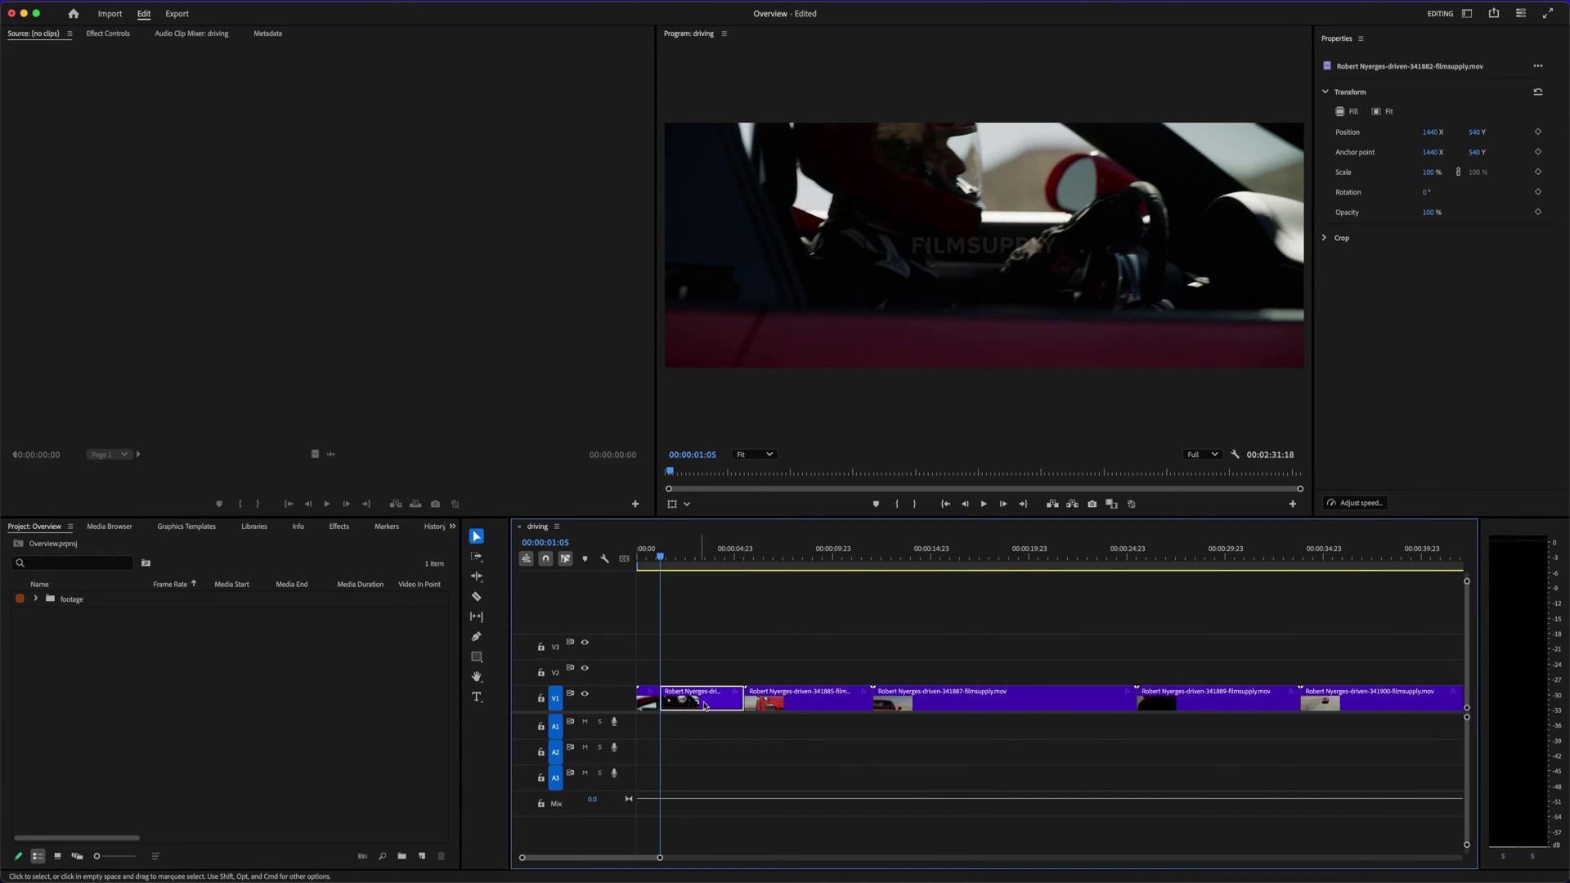
right_click(716, 705)
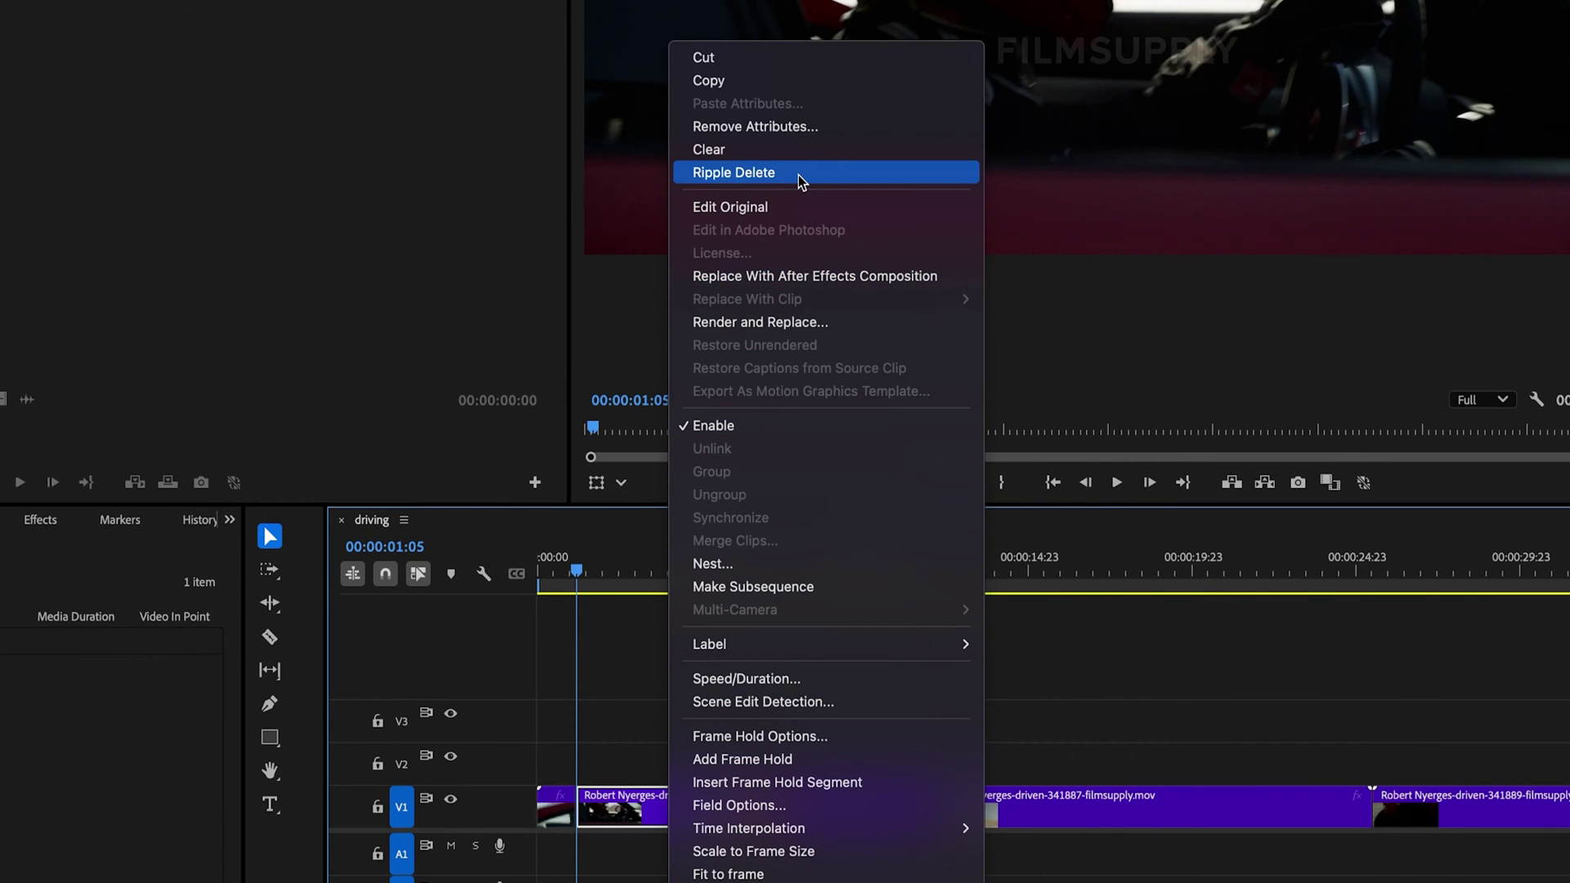
left_click(798, 173)
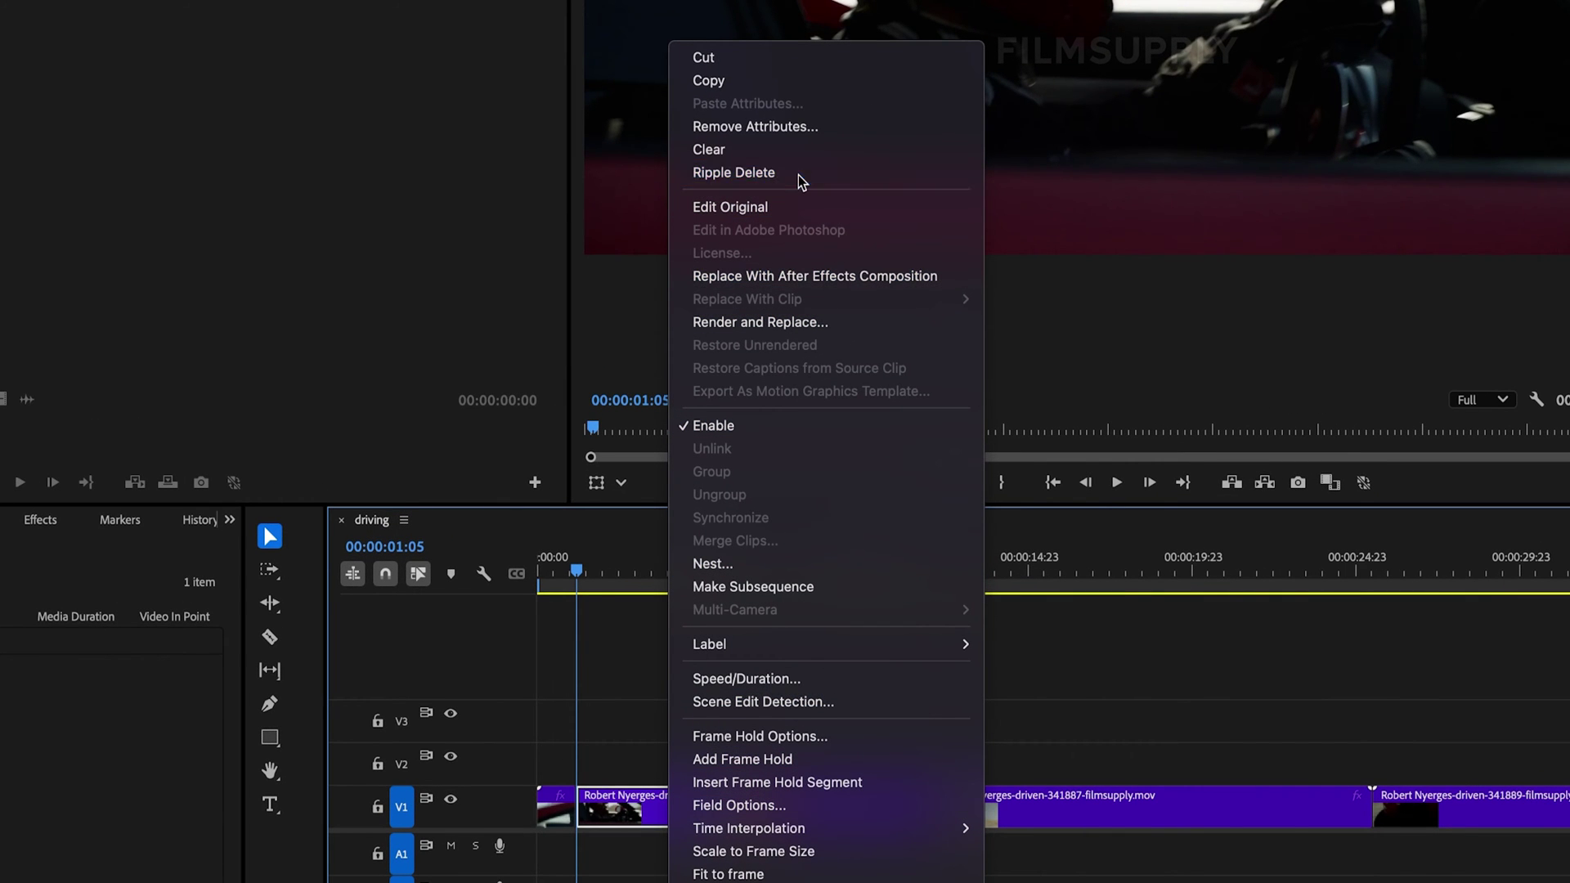
key("minus")
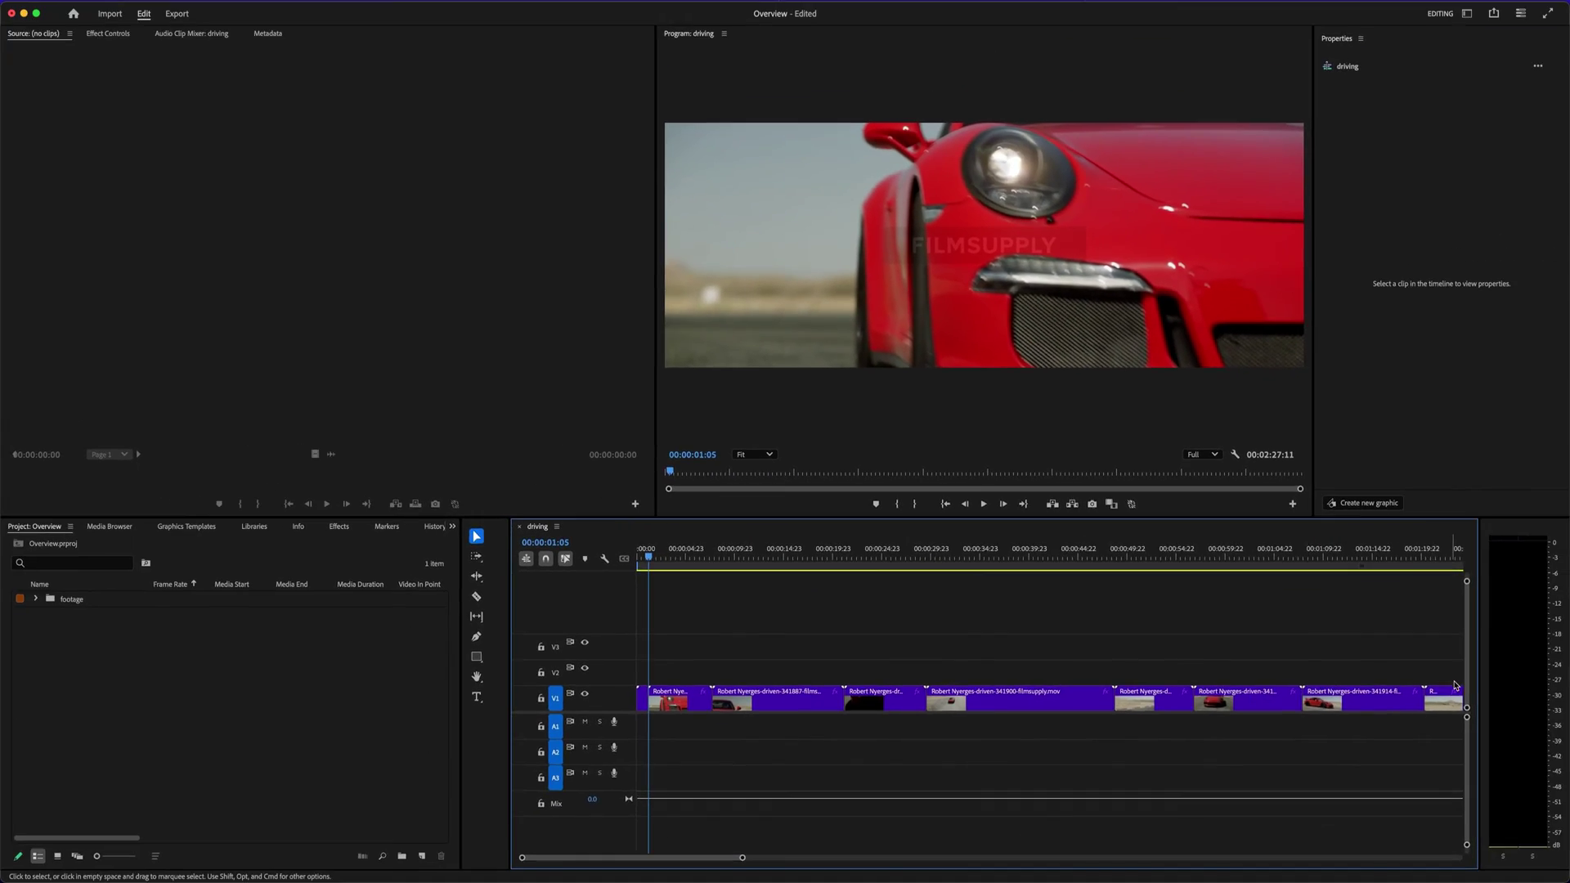
Find 00:00:49:16 in the sequence and split the driven-341908 clip there with the Razor tool
left_click_drag(769, 557, 1117, 601)
key("space")
key("space")
key("c")
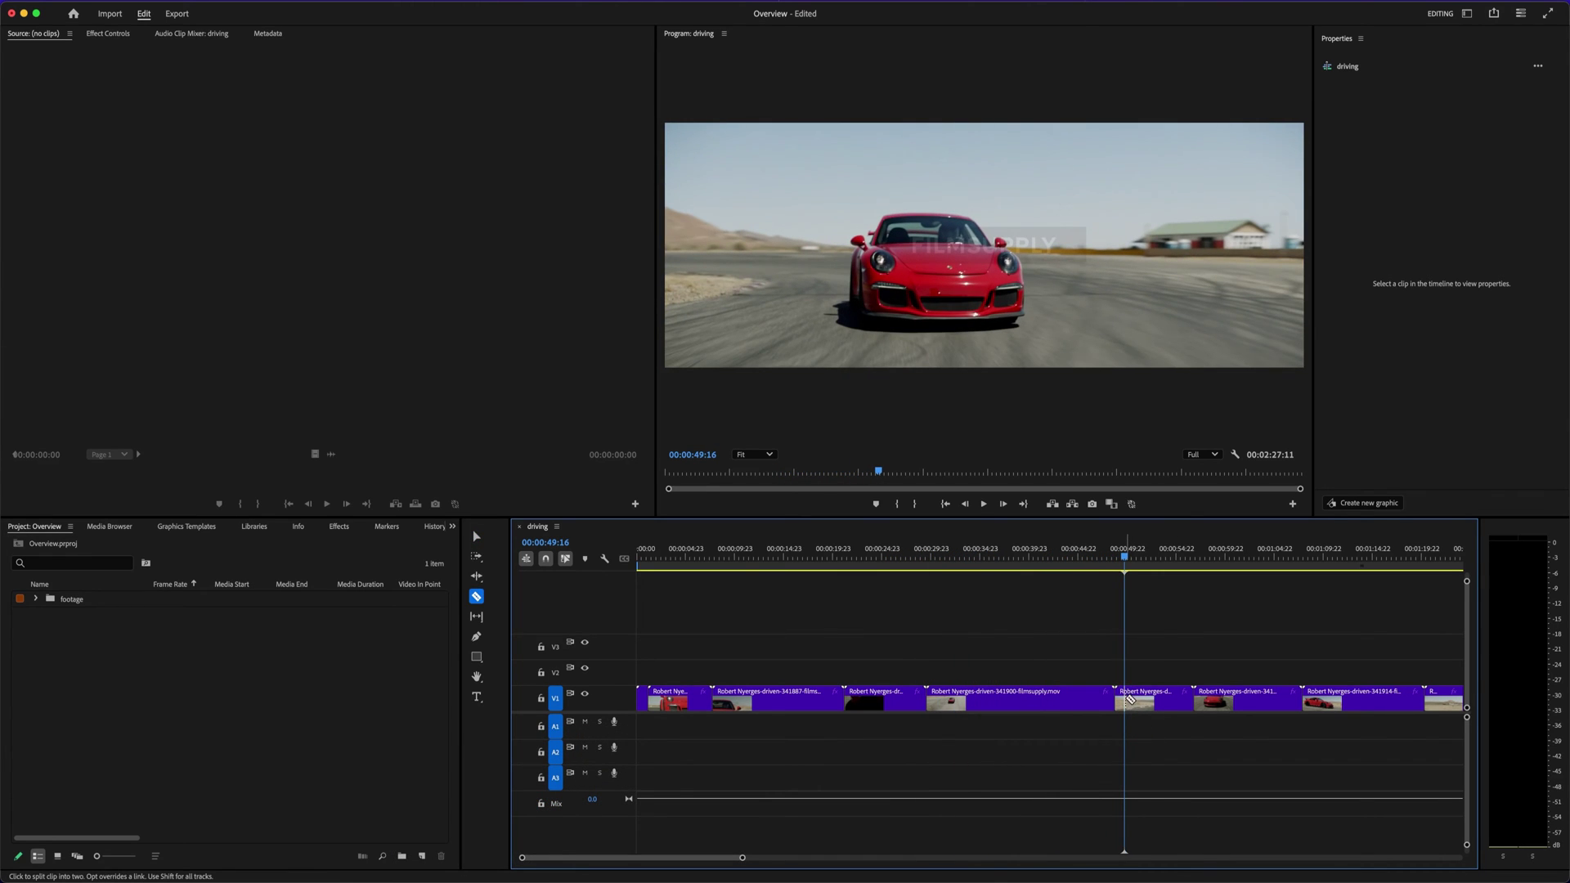
left_click(1127, 700)
key("v")
Try to move the short cut segment near the sequence start and shift the other V1 clips to make room for it
left_click_drag(1122, 700, 654, 672)
key("minus")
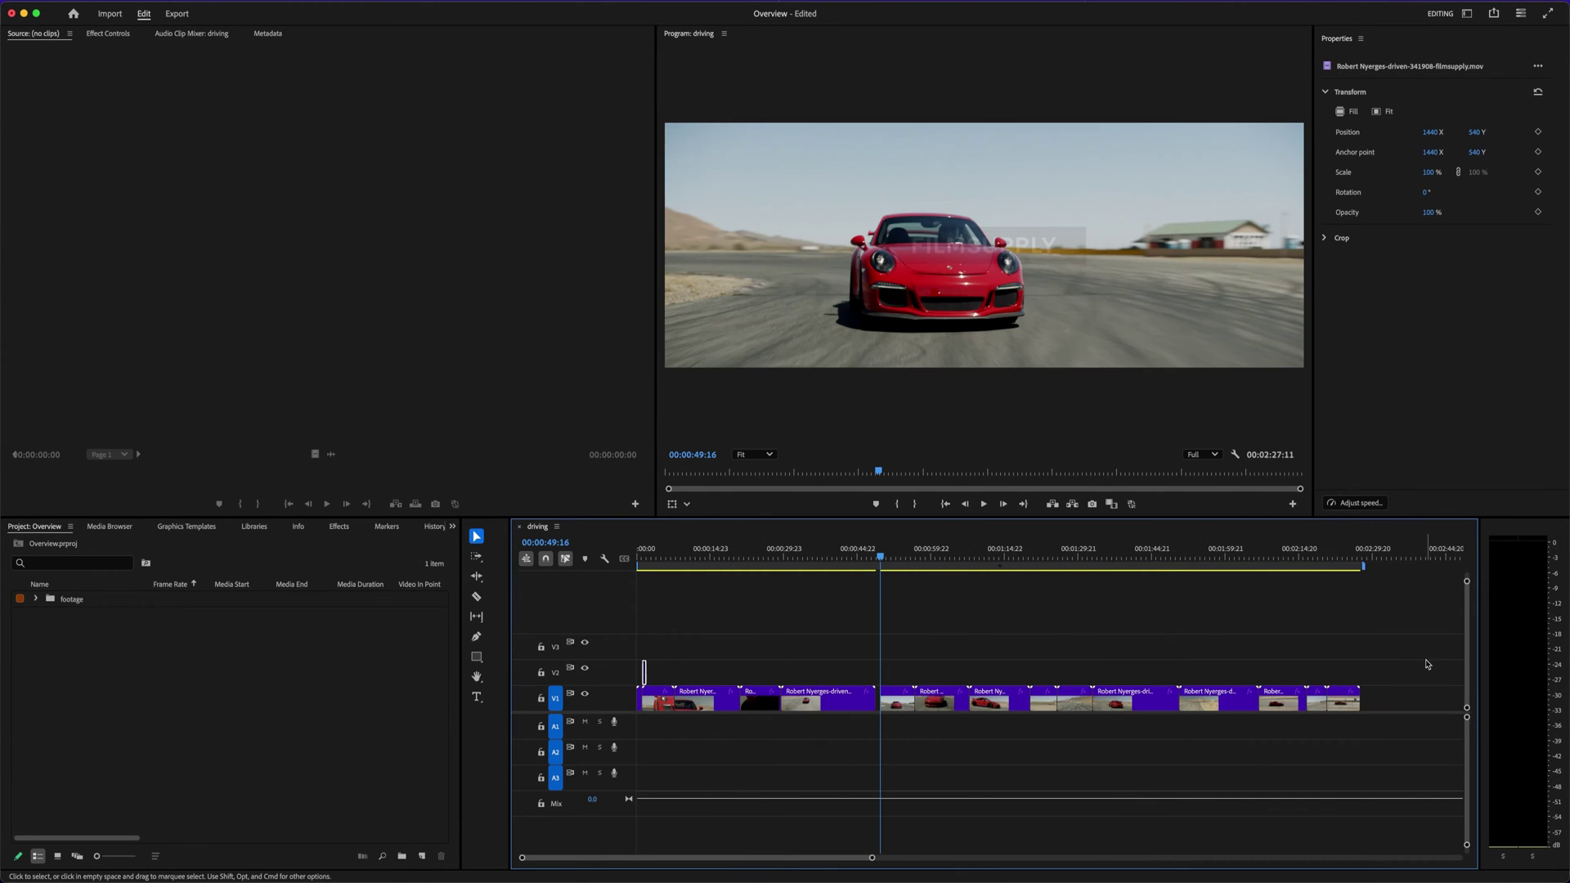
left_click_drag(1426, 664, 645, 695)
left_click(671, 664)
left_click(820, 648)
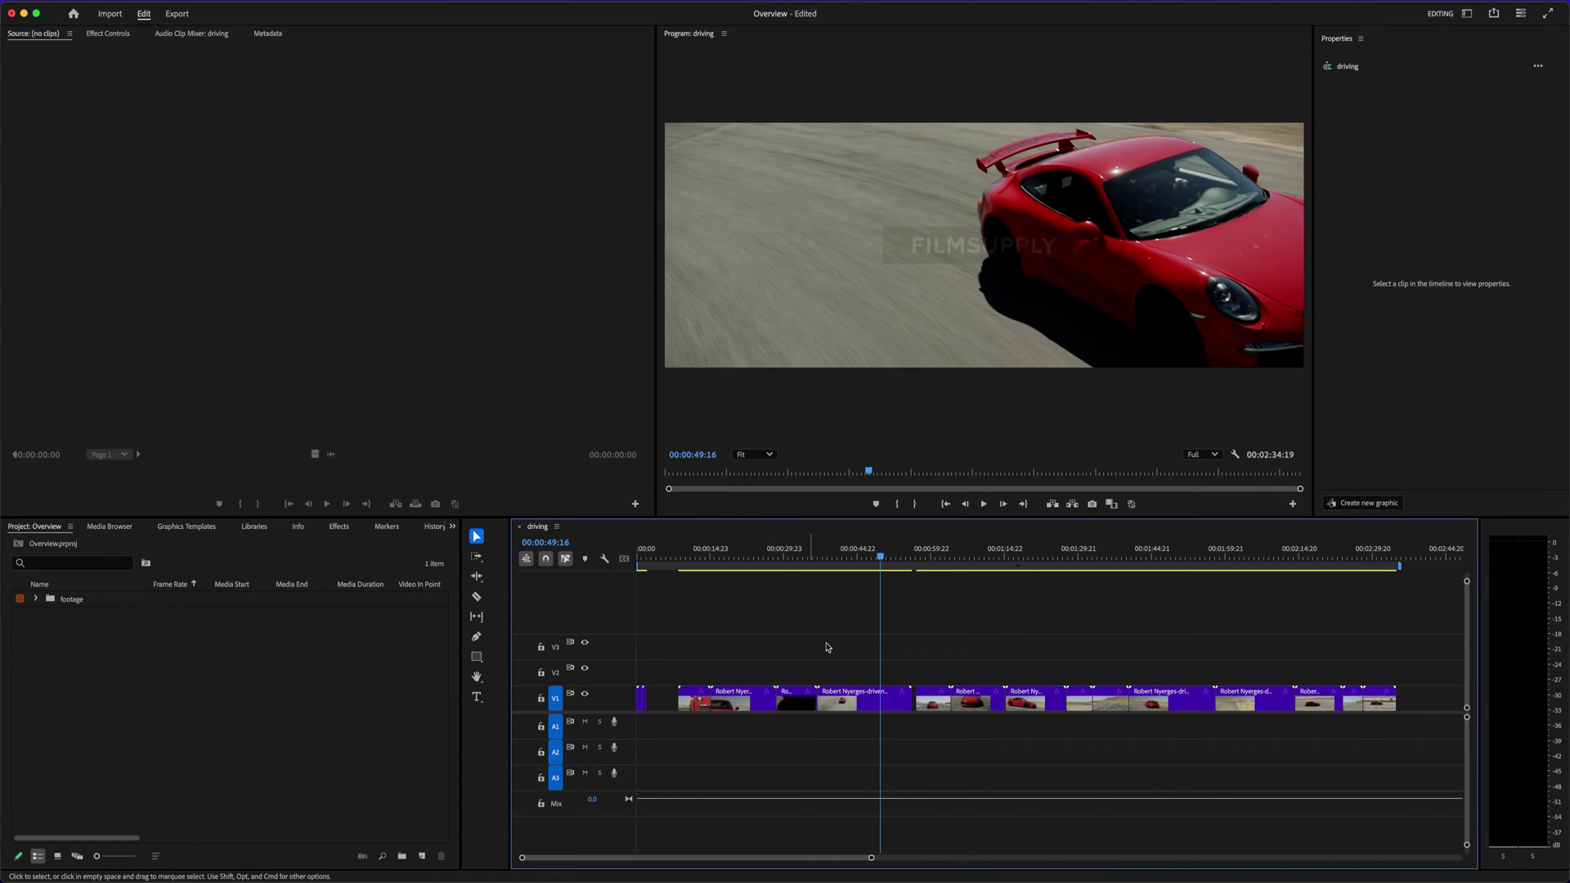
key("super+z")
key("equal")
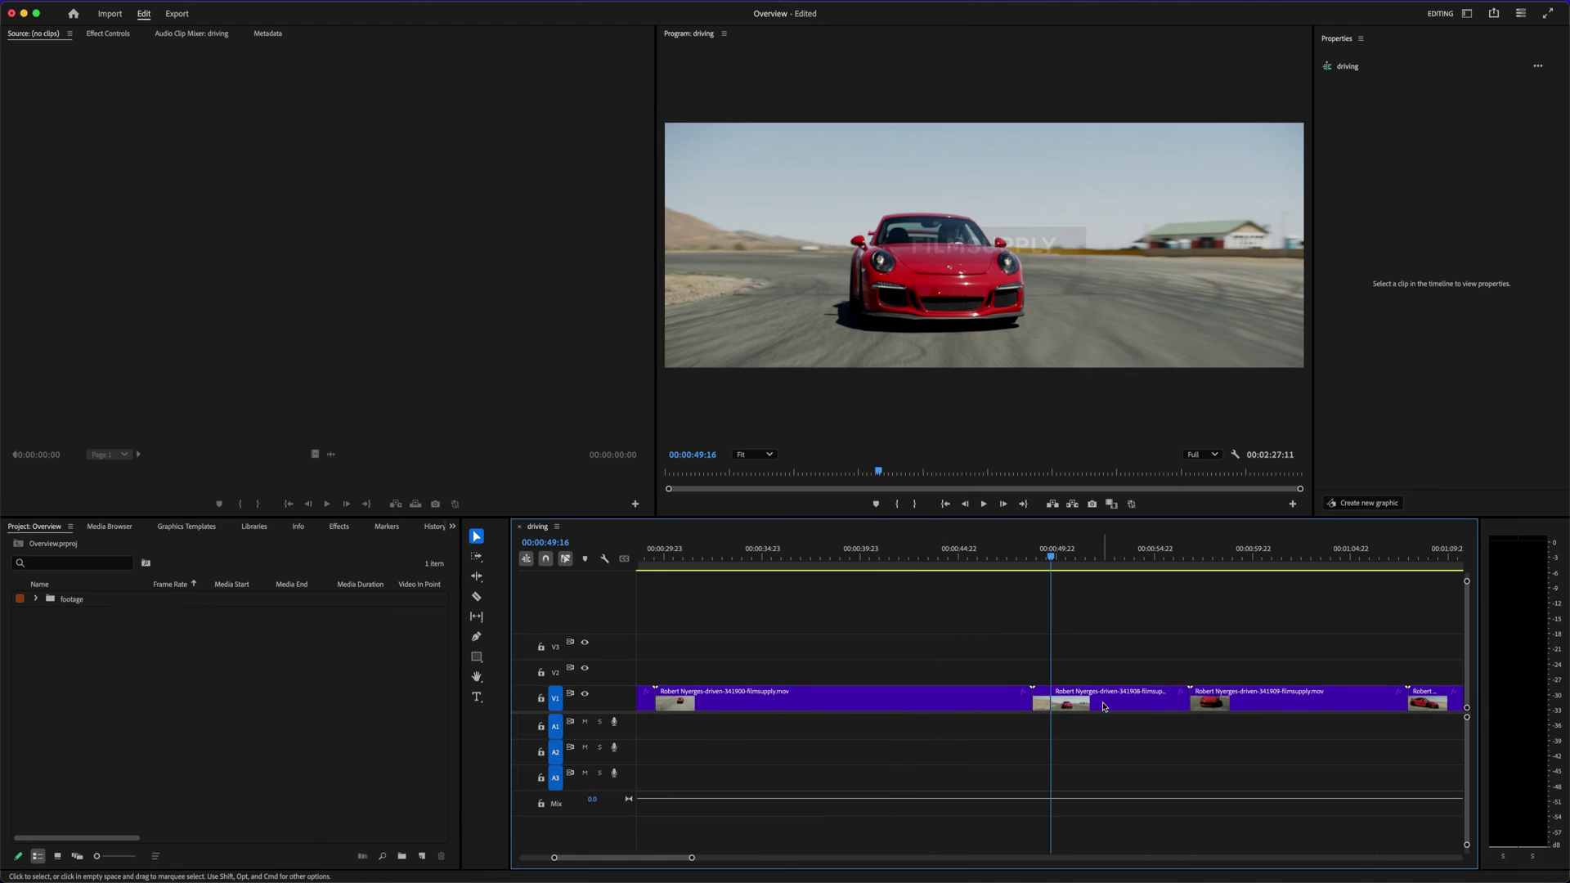
Copy the short segment that ends at 00:00:49:16 and clear the selection
left_click(1036, 700)
key("minus")
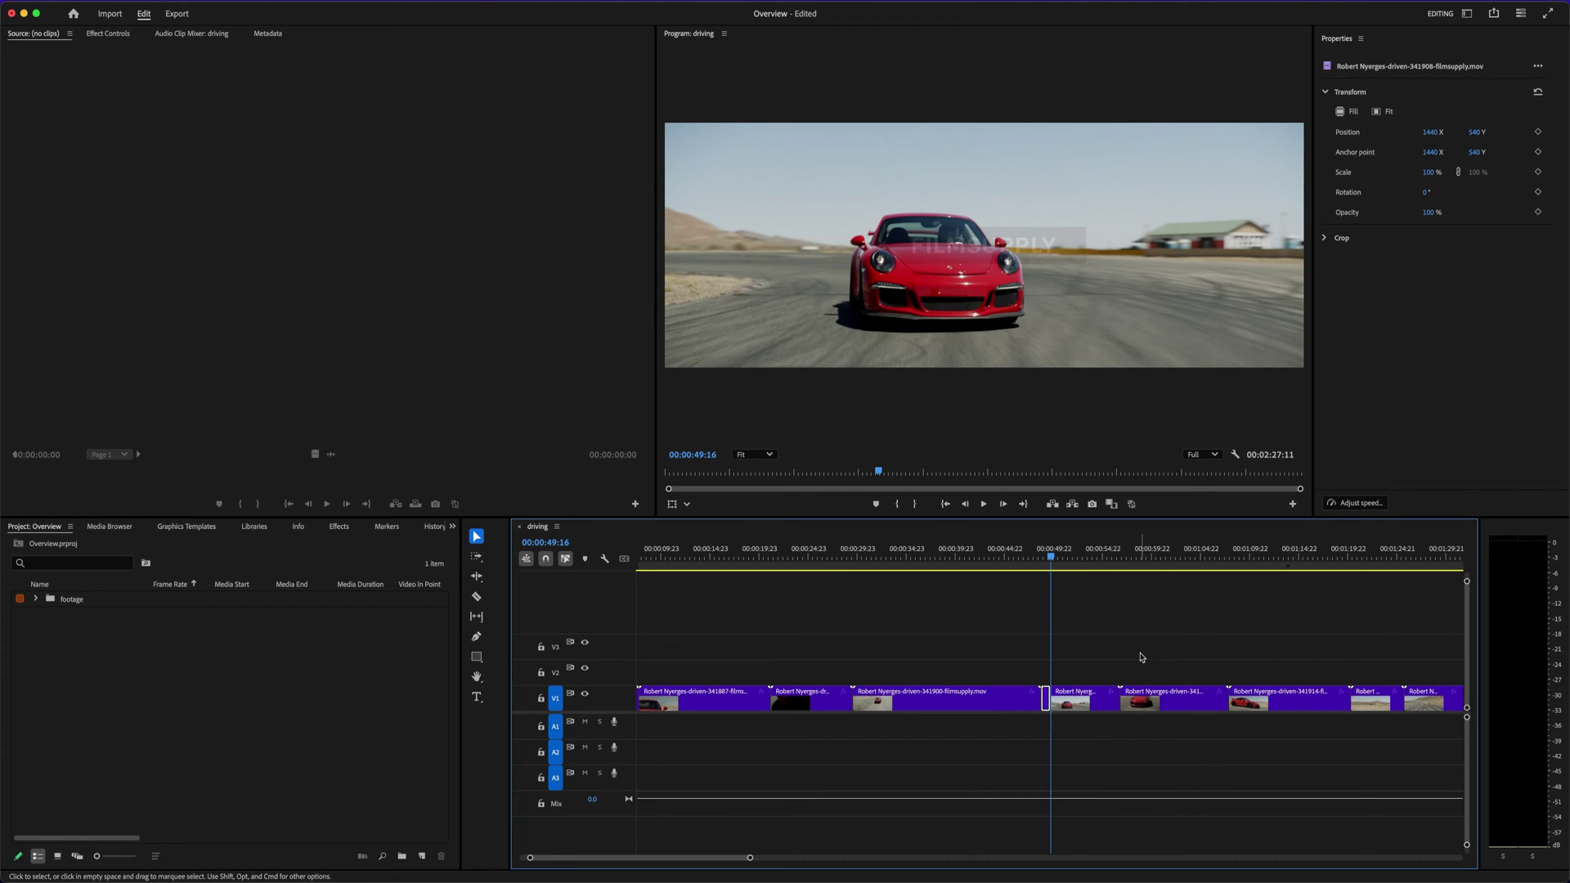
left_click(1142, 658)
key("minus")
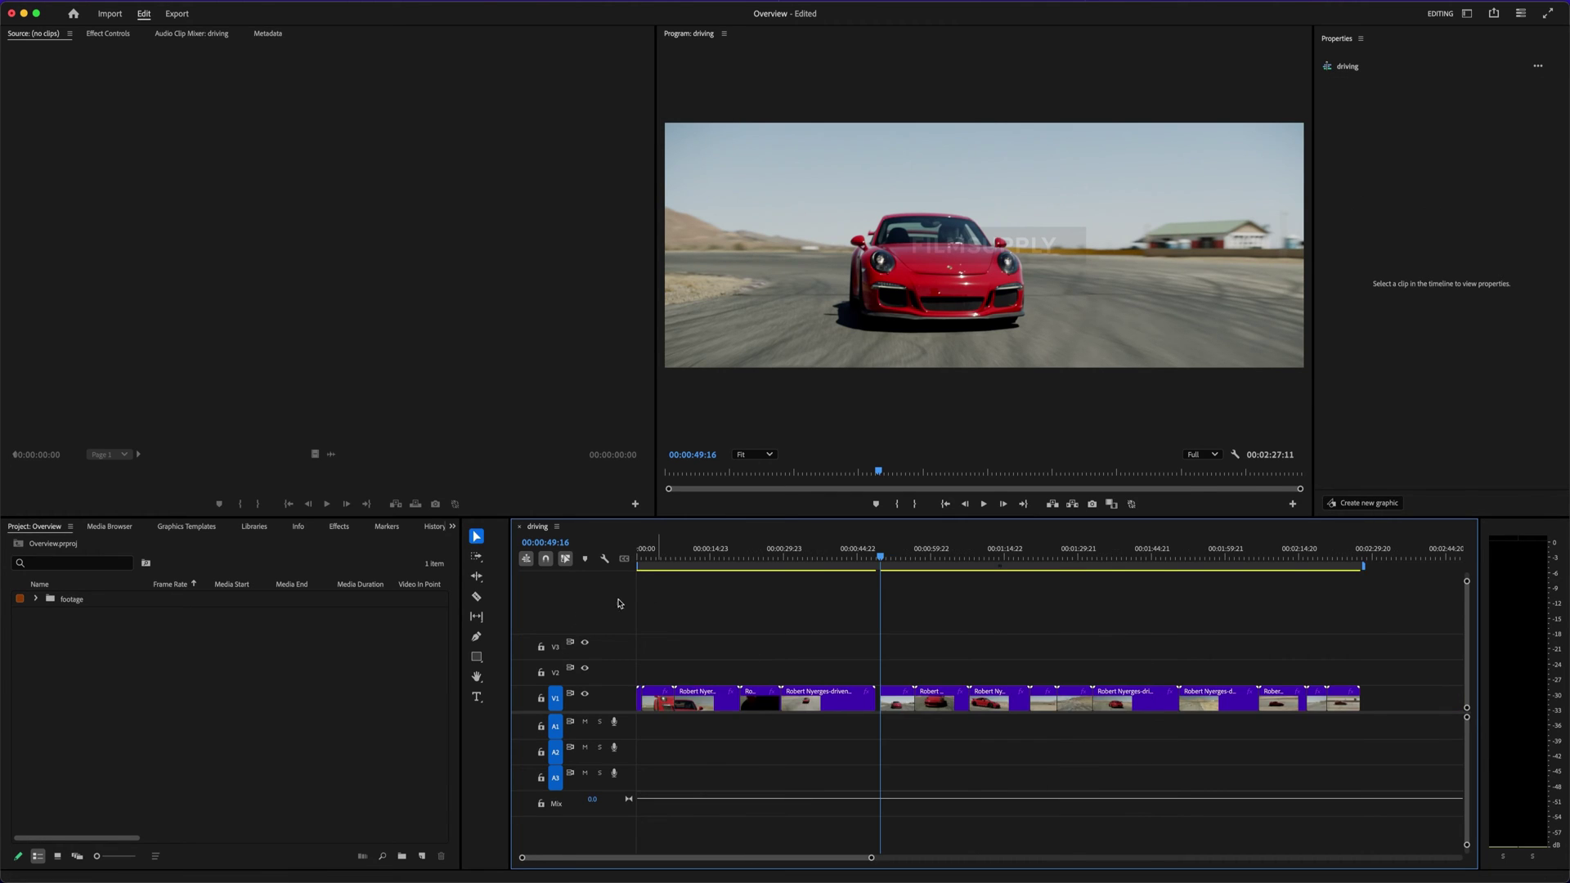
Paste-insert the copied segment at the edit point after the first clip, at 00:00:01:05
left_click(644, 555)
left_click_drag(644, 555, 632, 556)
key("equal")
key("equal")
key("equal")
key("equal")
key("Down")
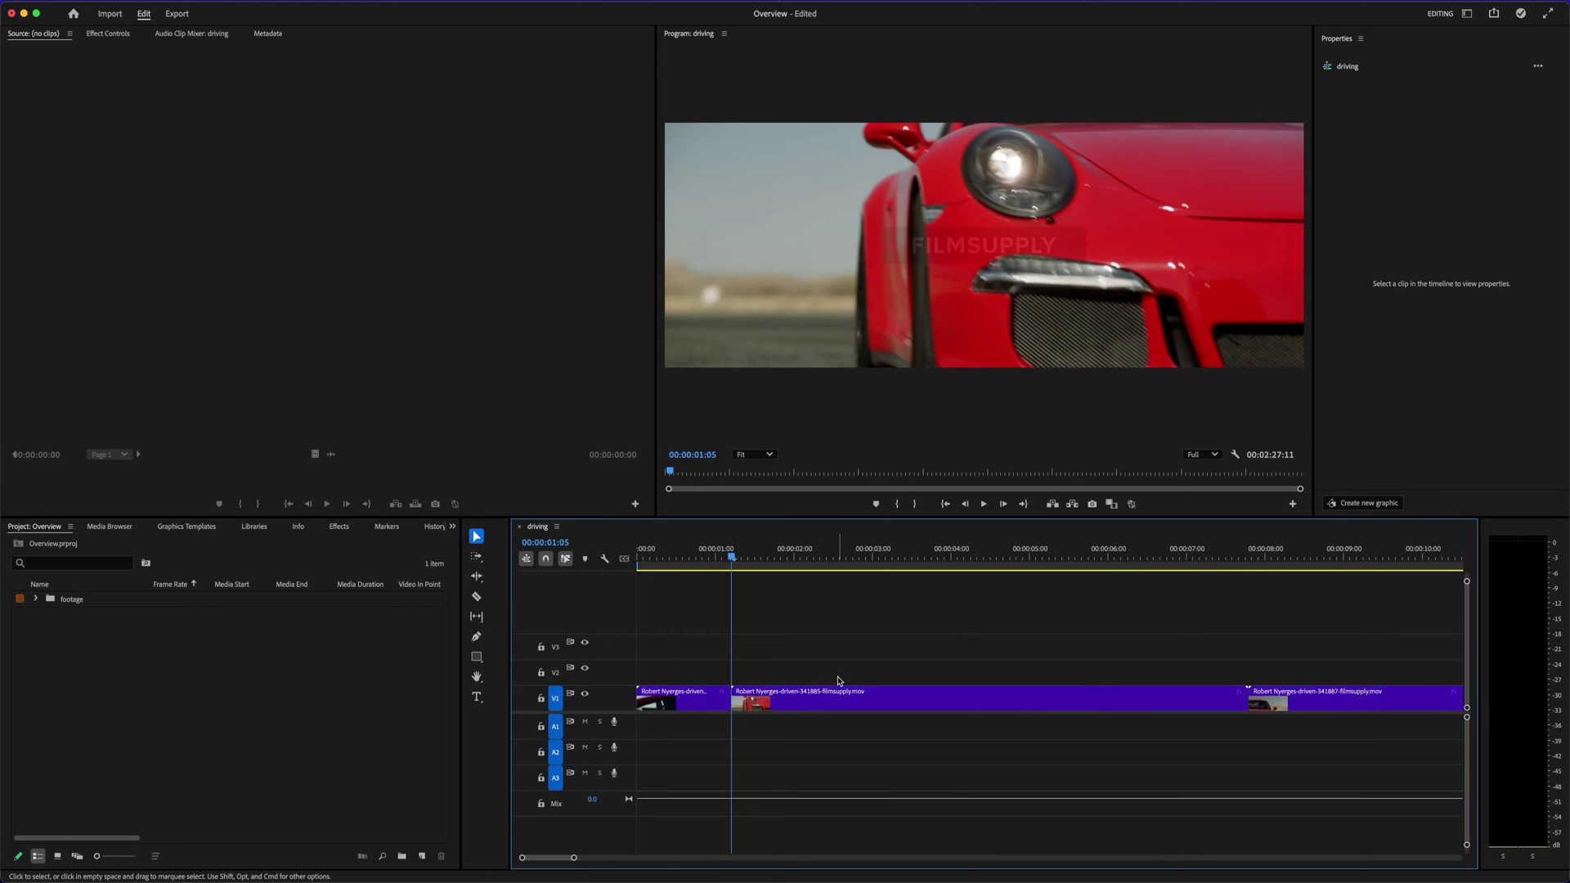
key("shift")
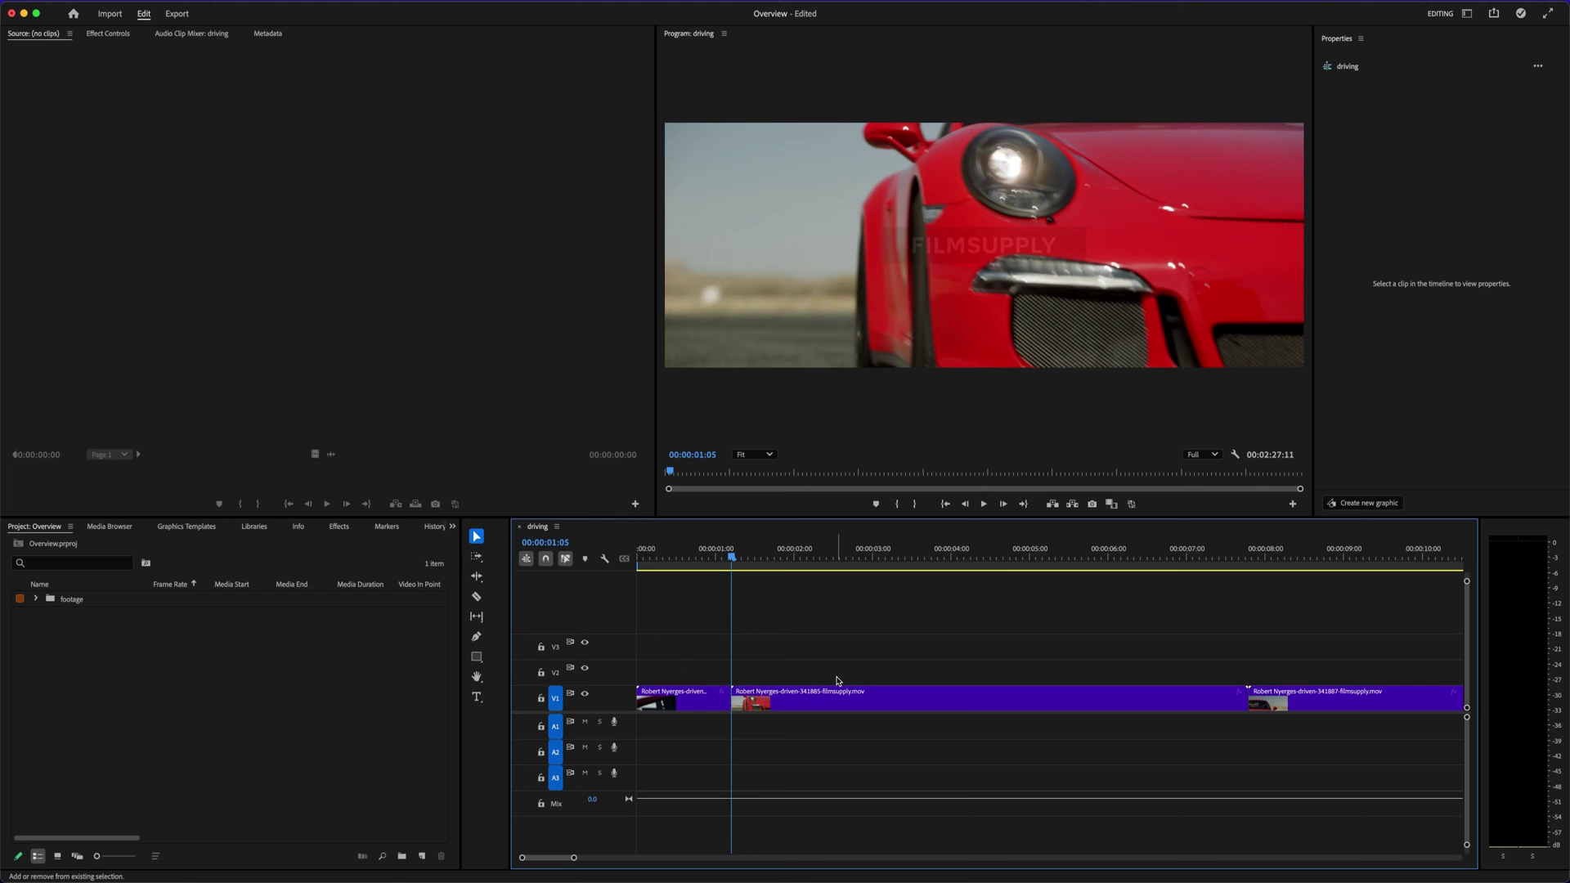
key("shift+super+v")
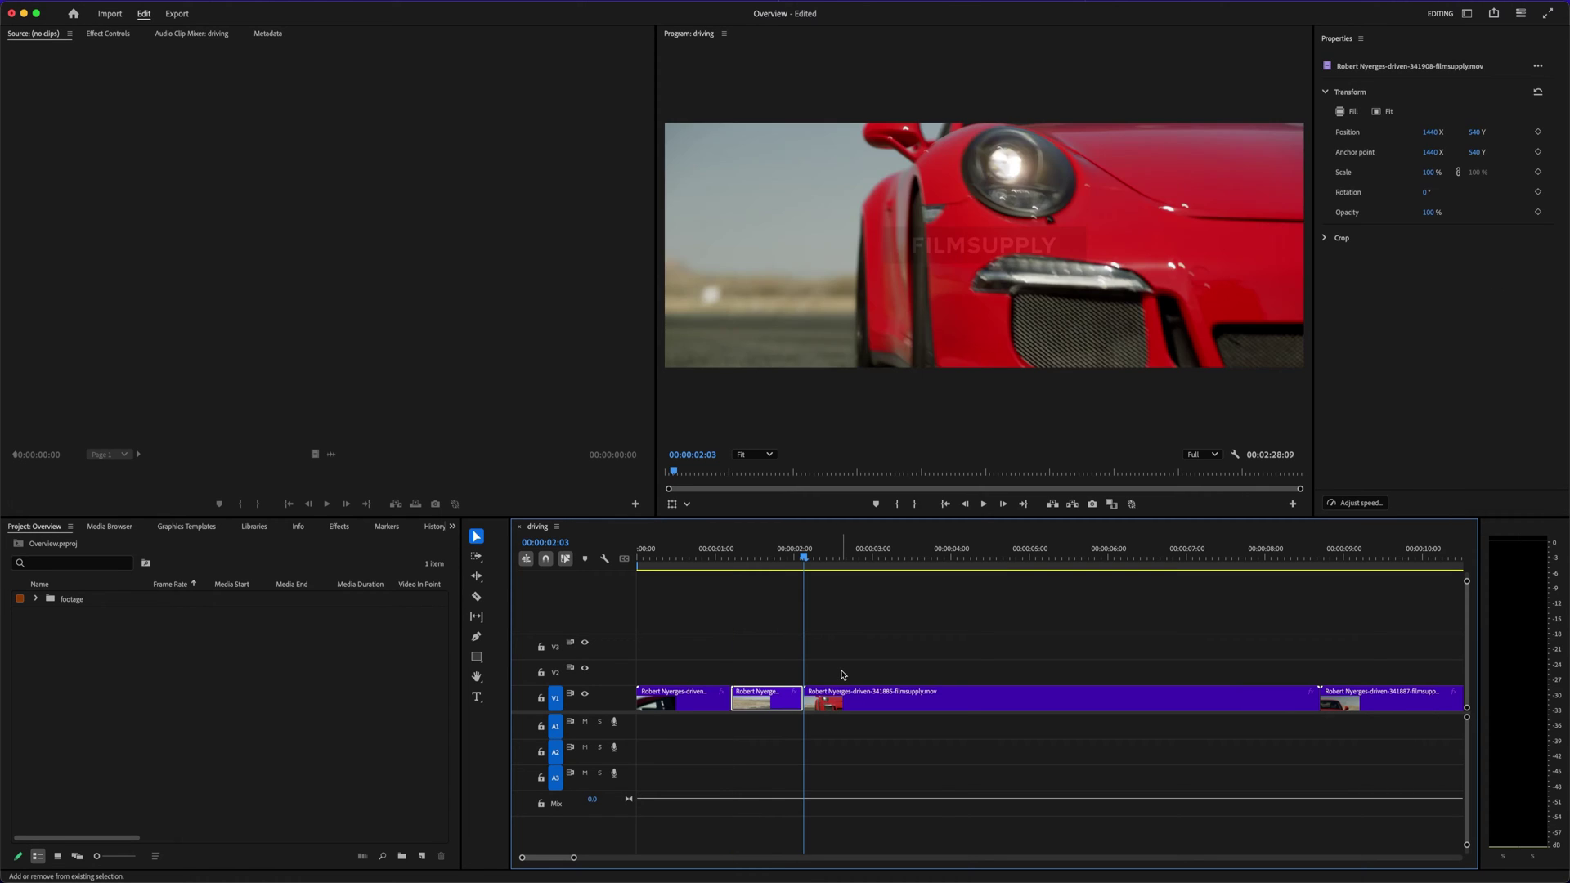
Play back the inserted segment from the edit point at its start
left_click(900, 659)
key("Up")
key("minus")
key("space")
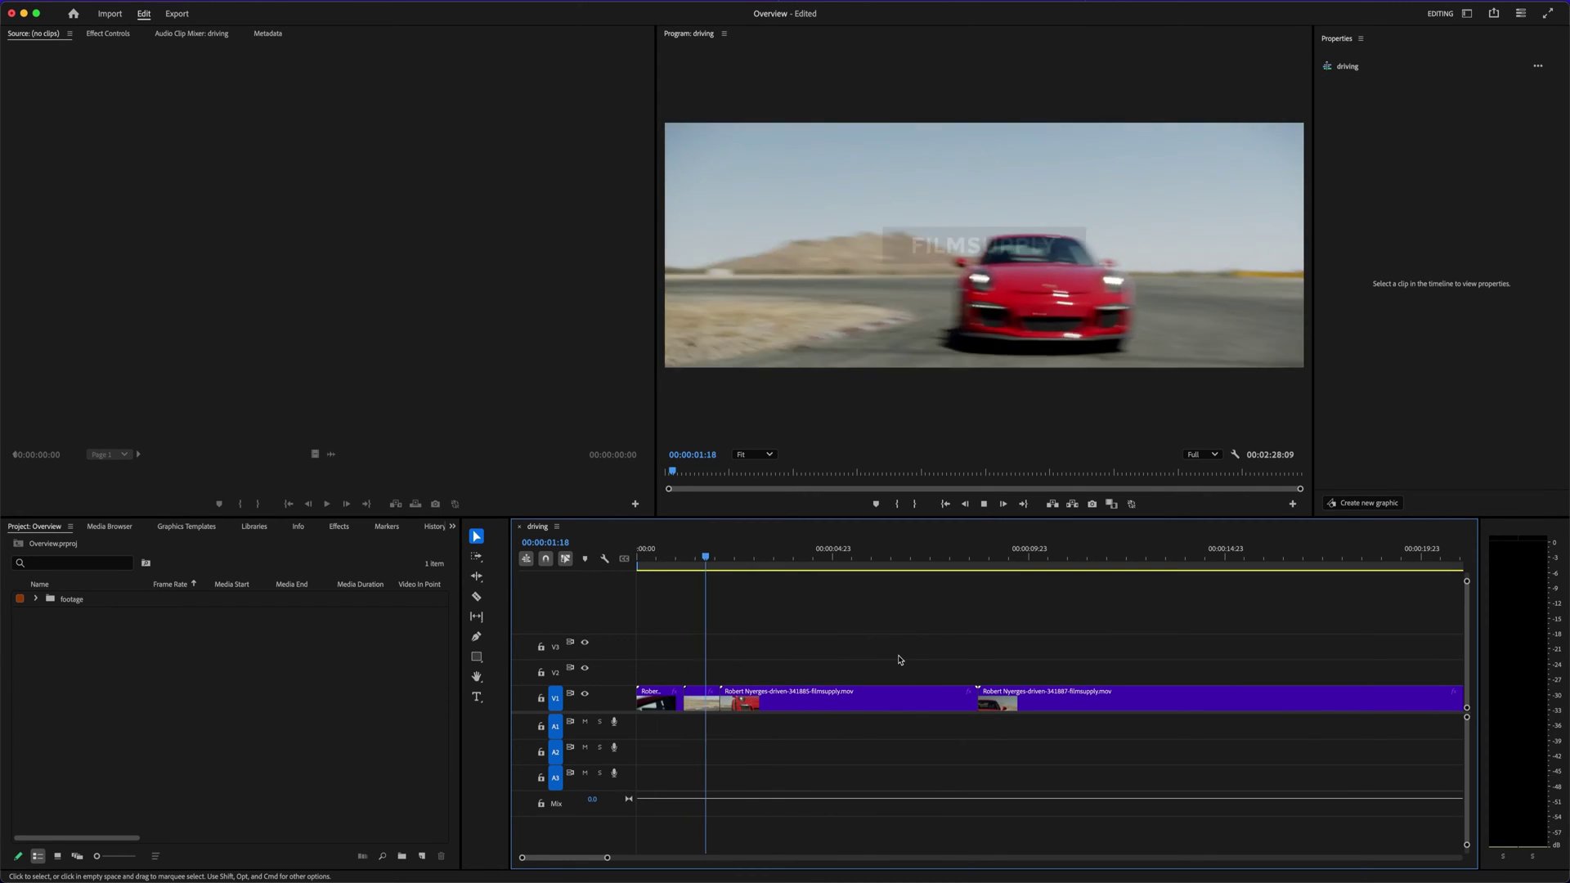
key("space")
key("Up")
Delete all remaining clips after 00:00:05:08 on V1, keeping only the assembled opening clips
key("minus")
key("minus")
left_click_drag(1173, 676, 728, 714)
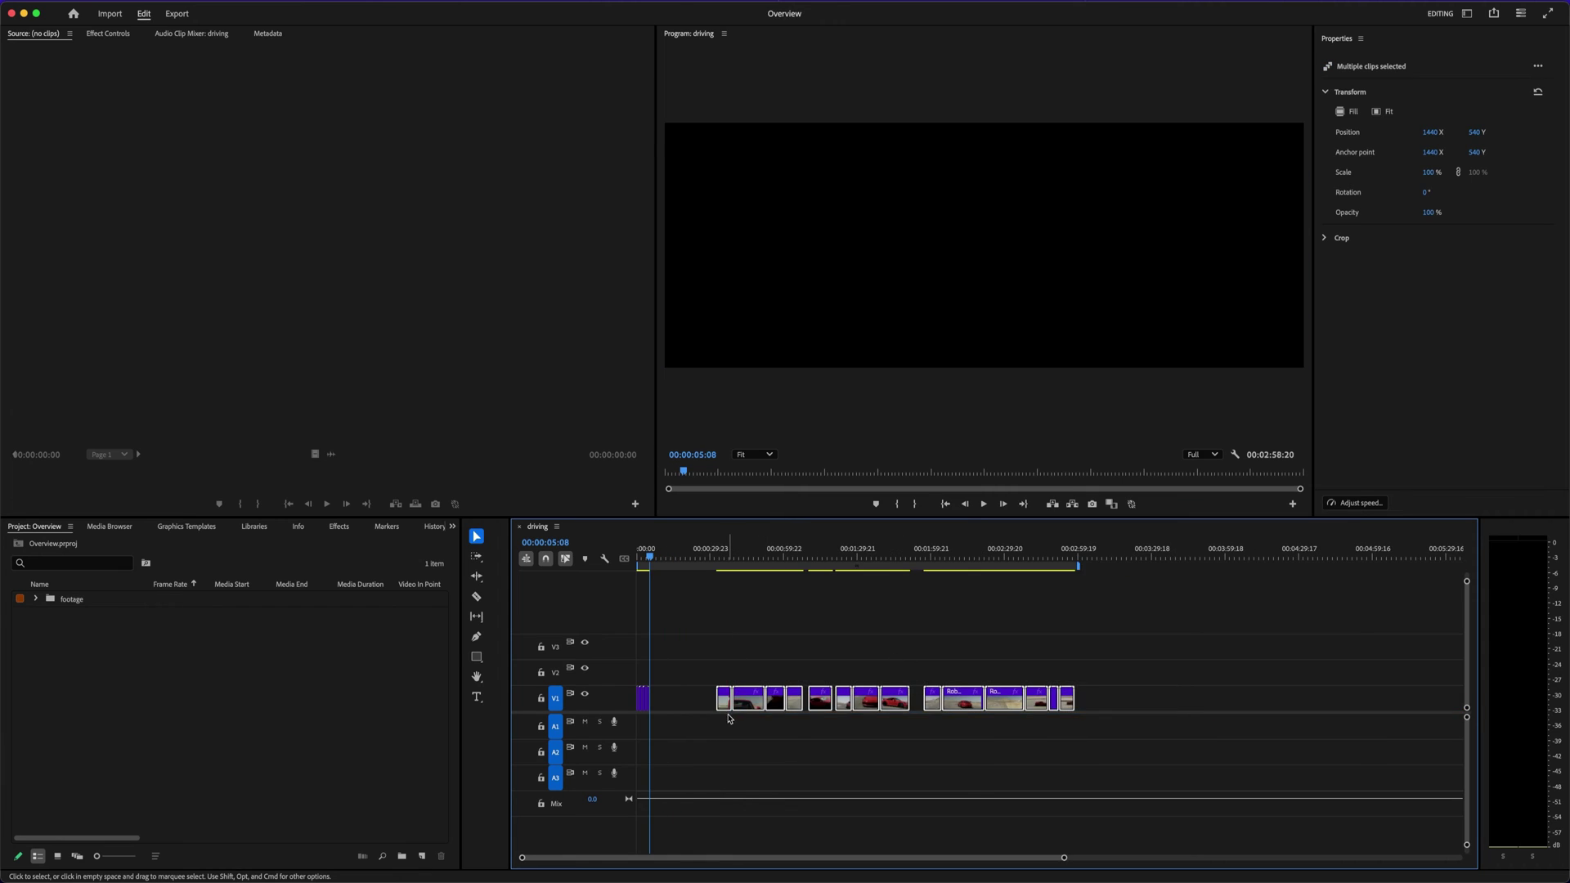
key("equal")
key("equal")
key("equal")
key("Delete")
key("minus")
key("minus")
key("minus")
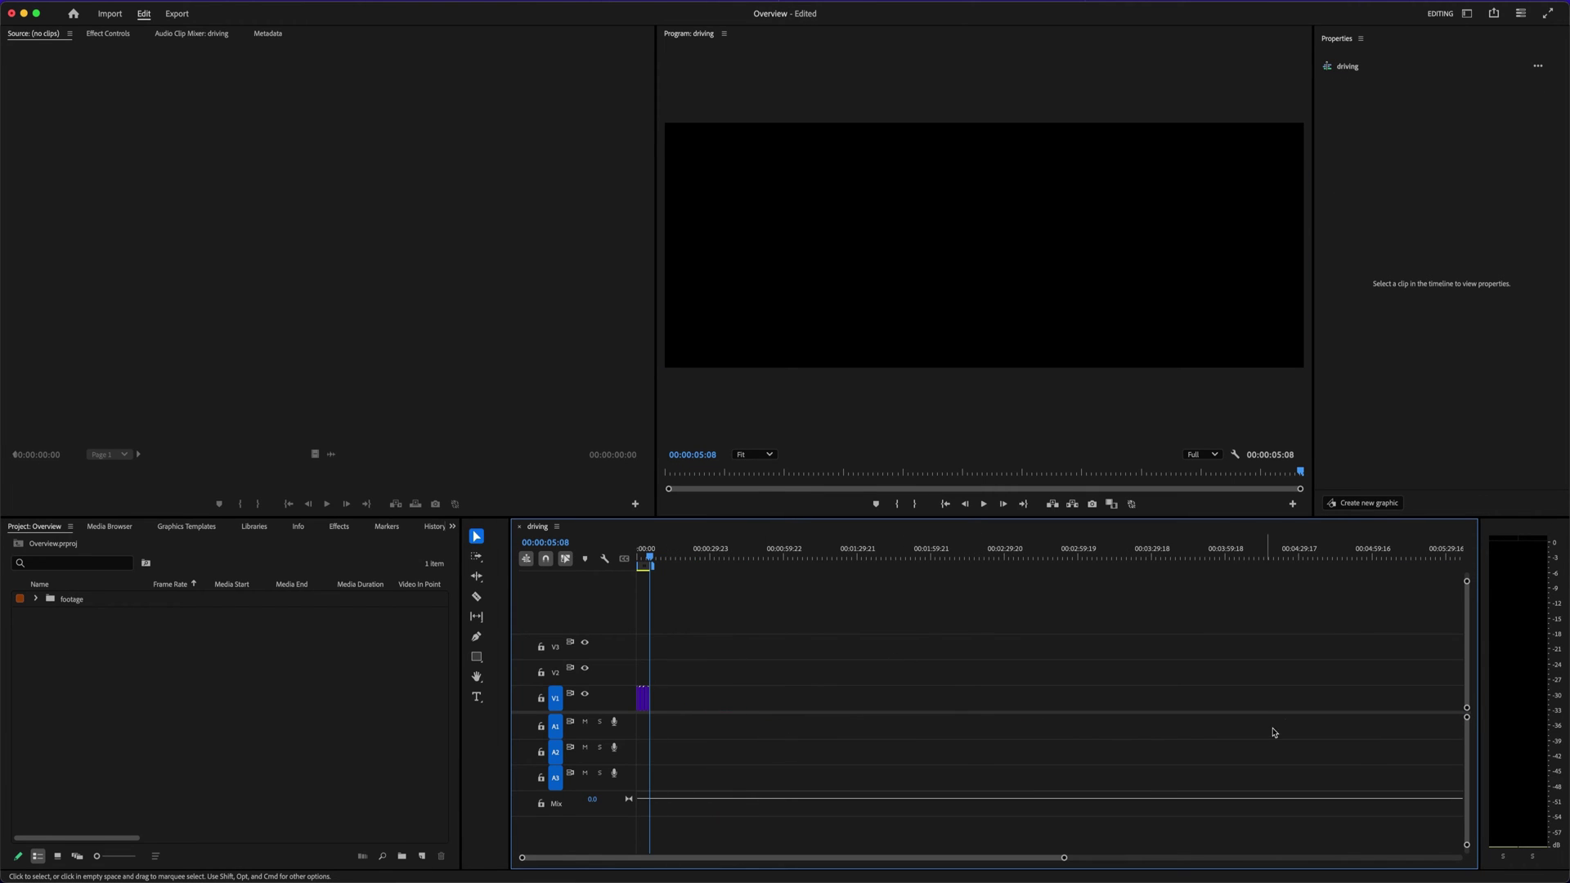
key("equal")
key("equal")
key("equal")
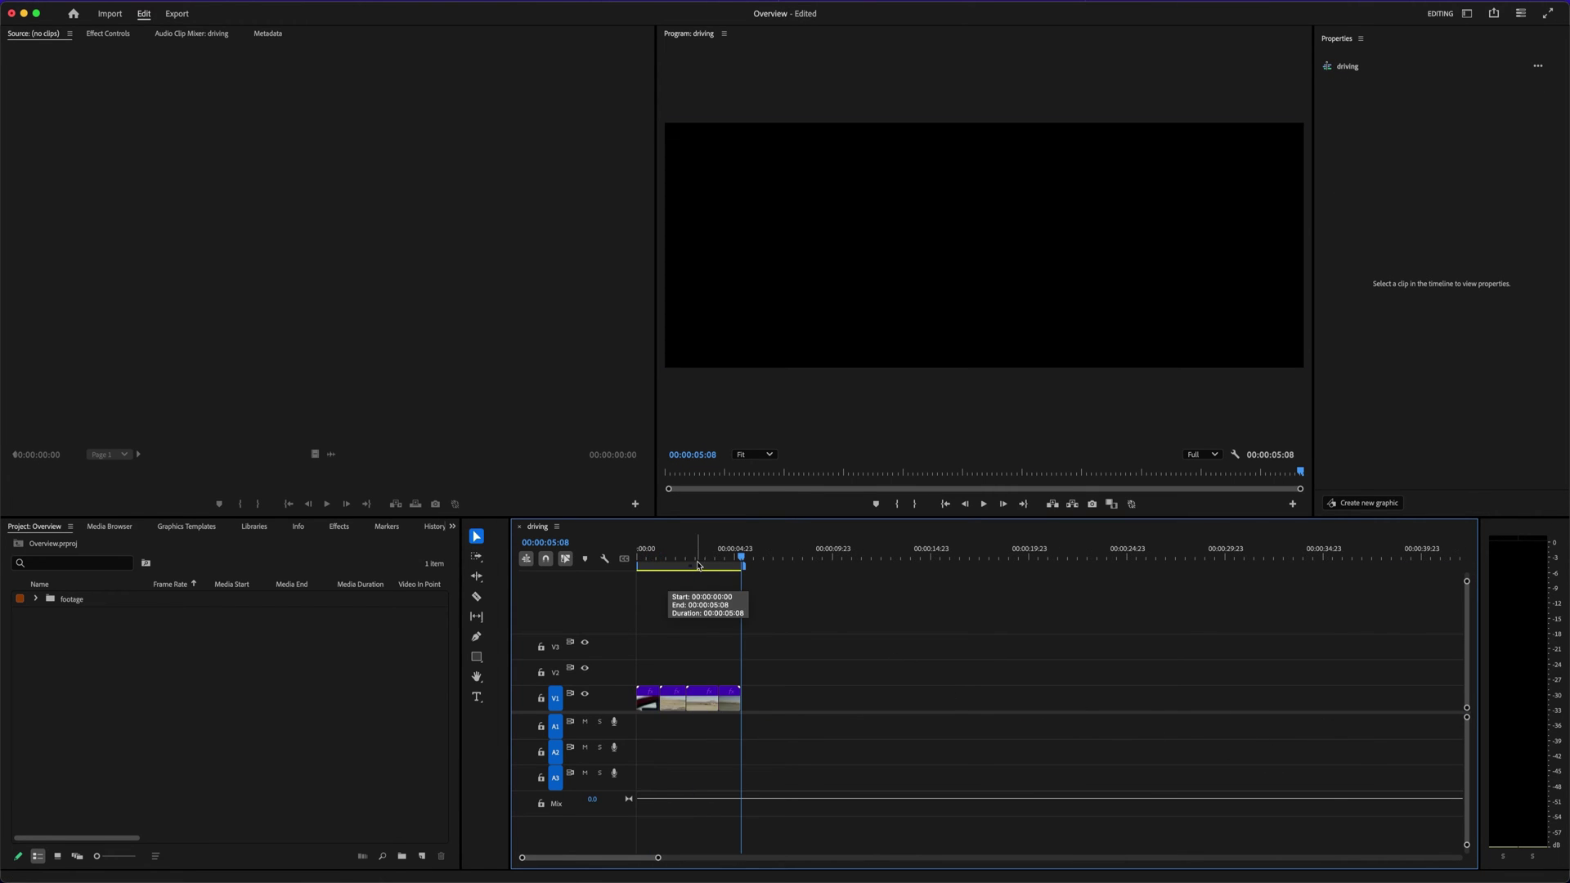
Play the shortened driving sequence from its start, step back through its edit points, and save the project
key("Home")
key("equal")
key("equal")
key("space")
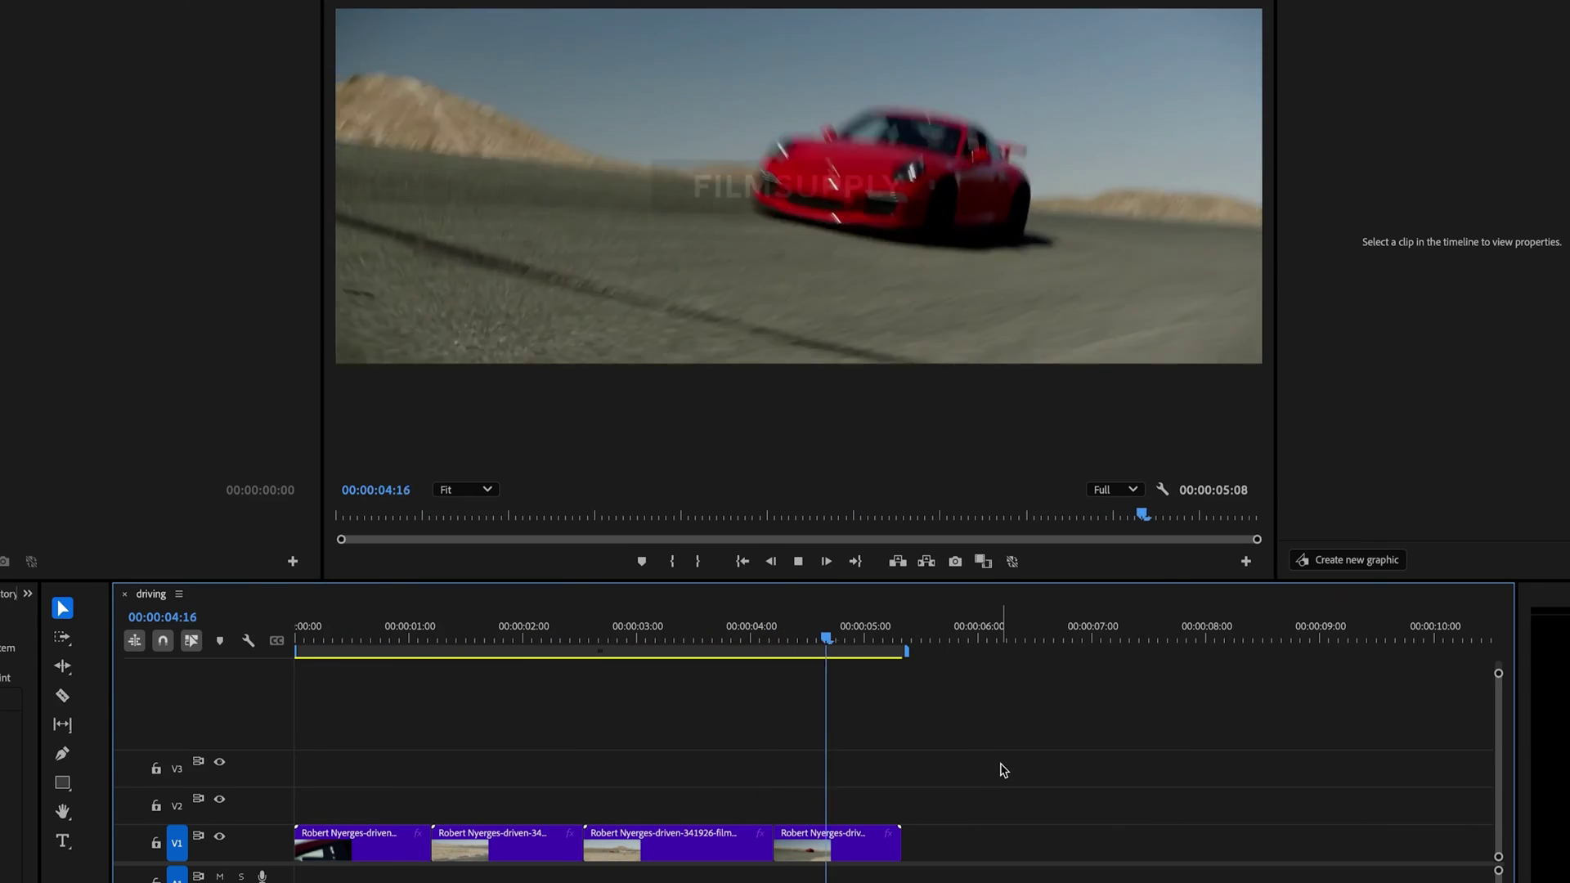
key("Up")
key("Up")
key("Up")
key("Up")
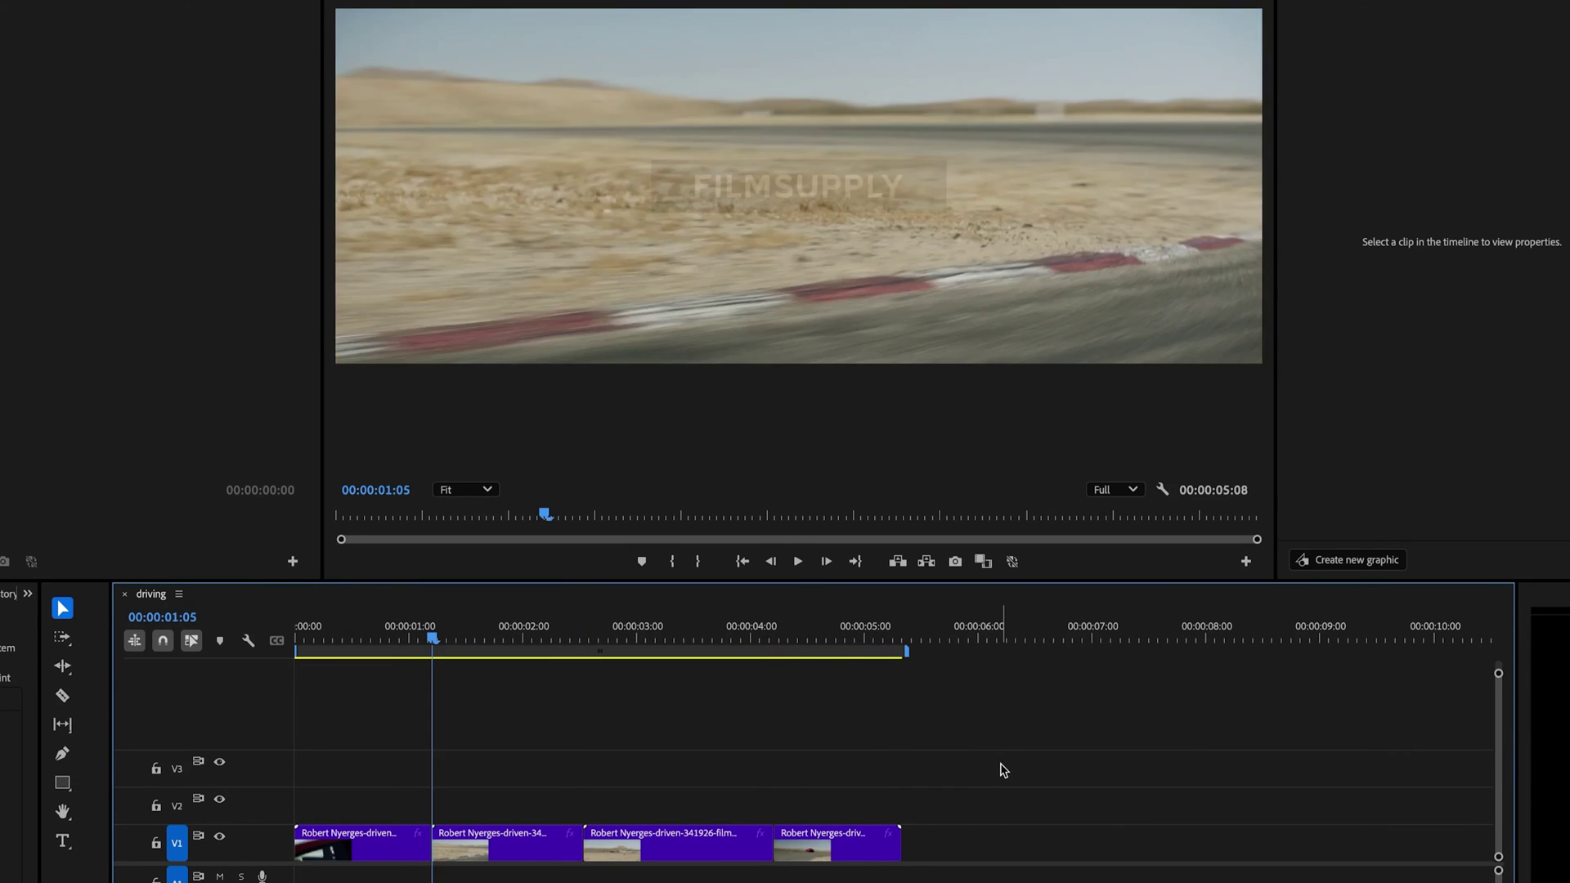
key("ctrl+s")
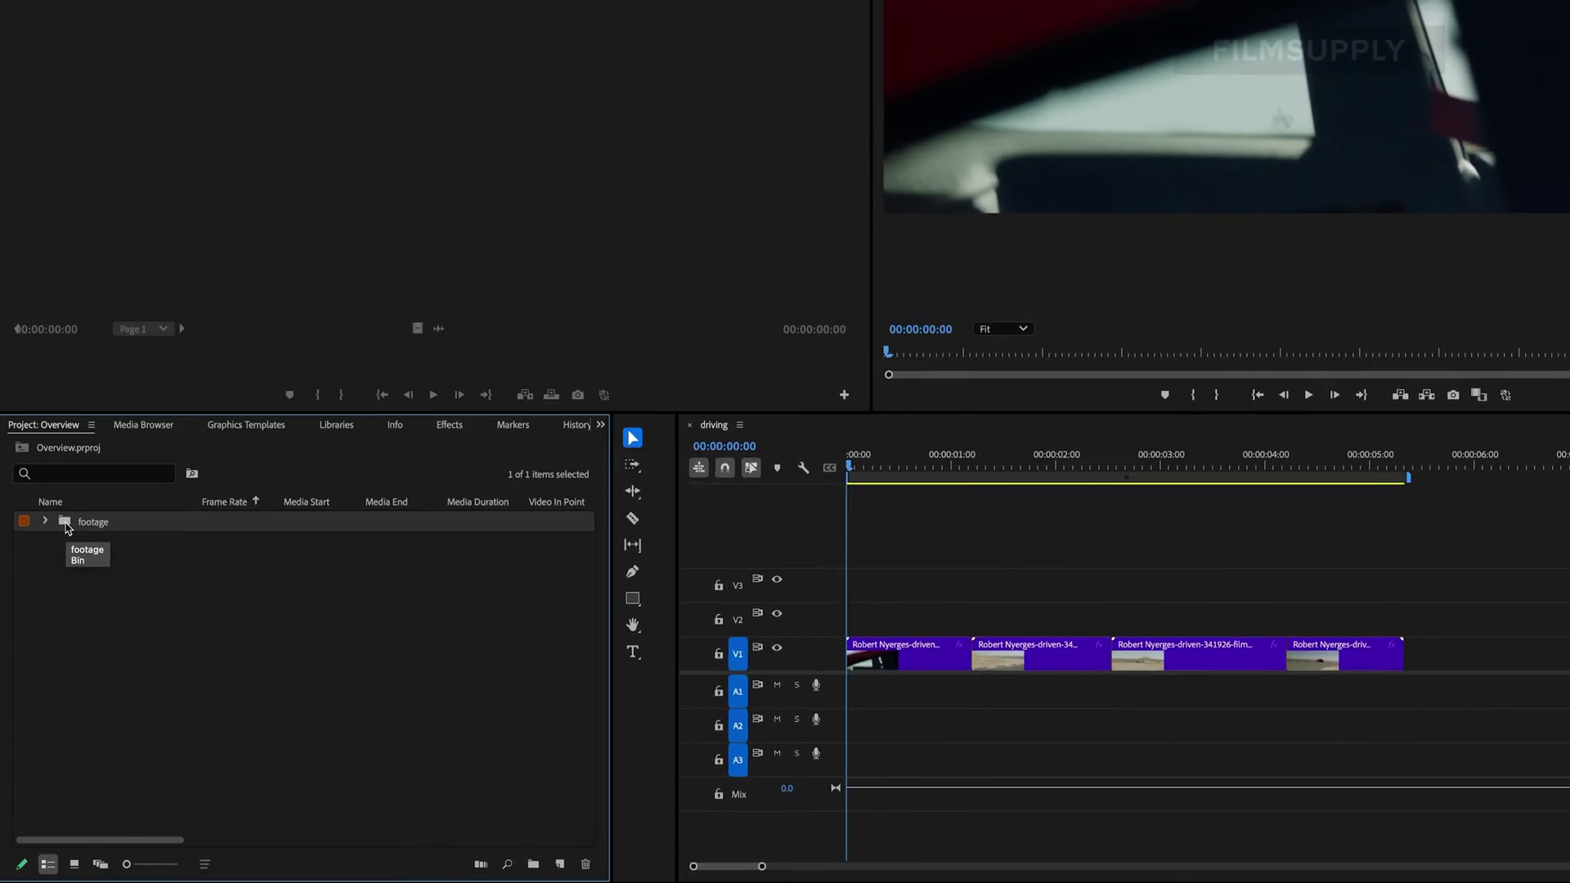
Open the close_ups bin inside the footage bin and show its clips as thumbnails
double_click(51, 601)
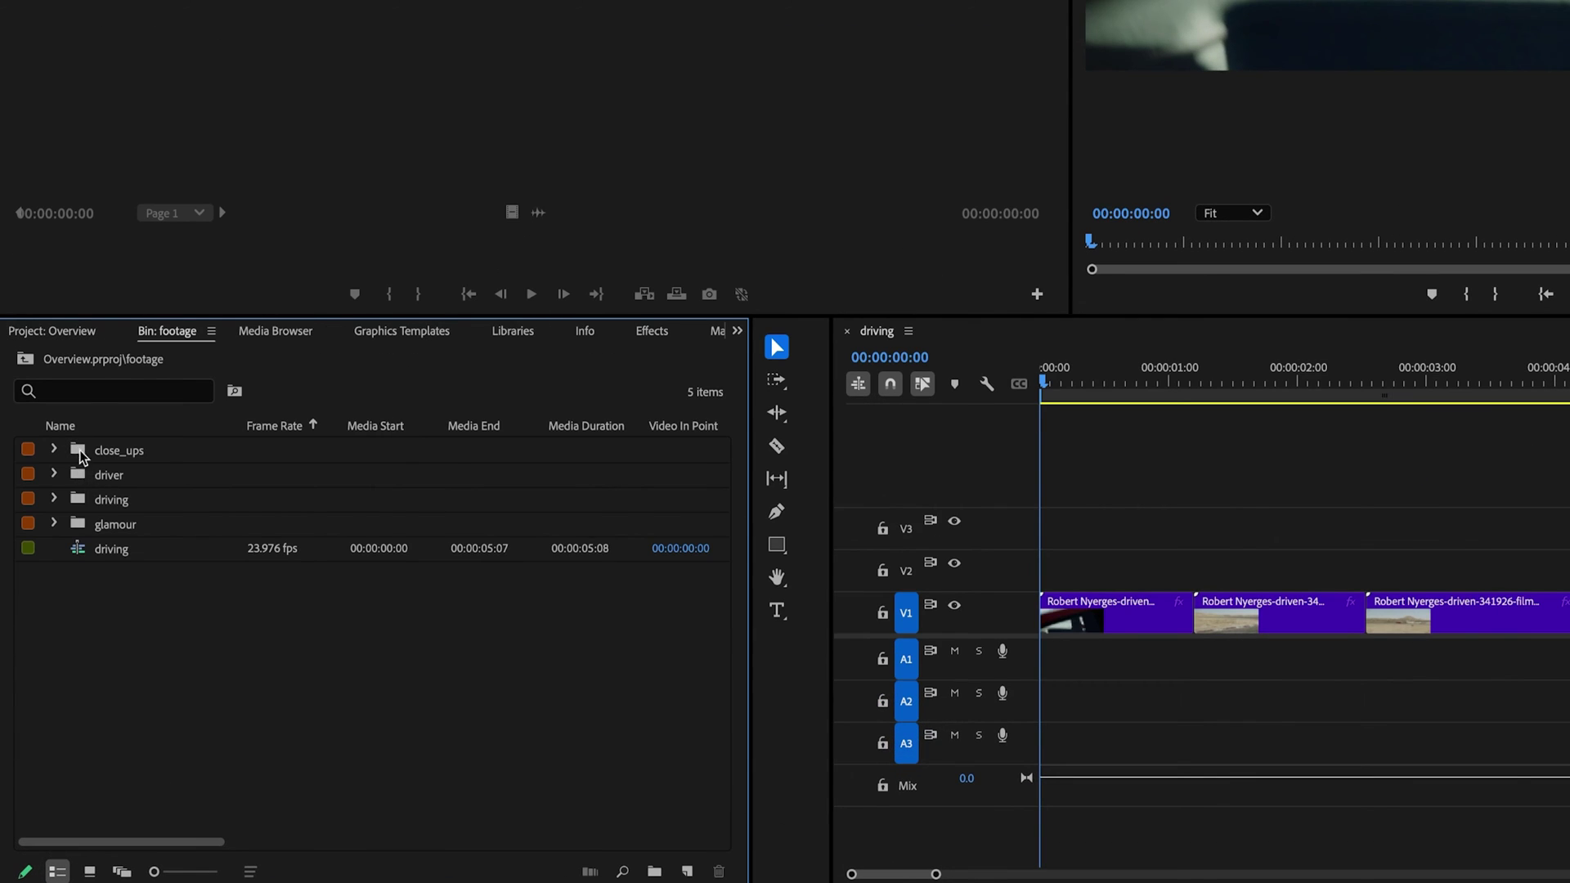
double_click(82, 454)
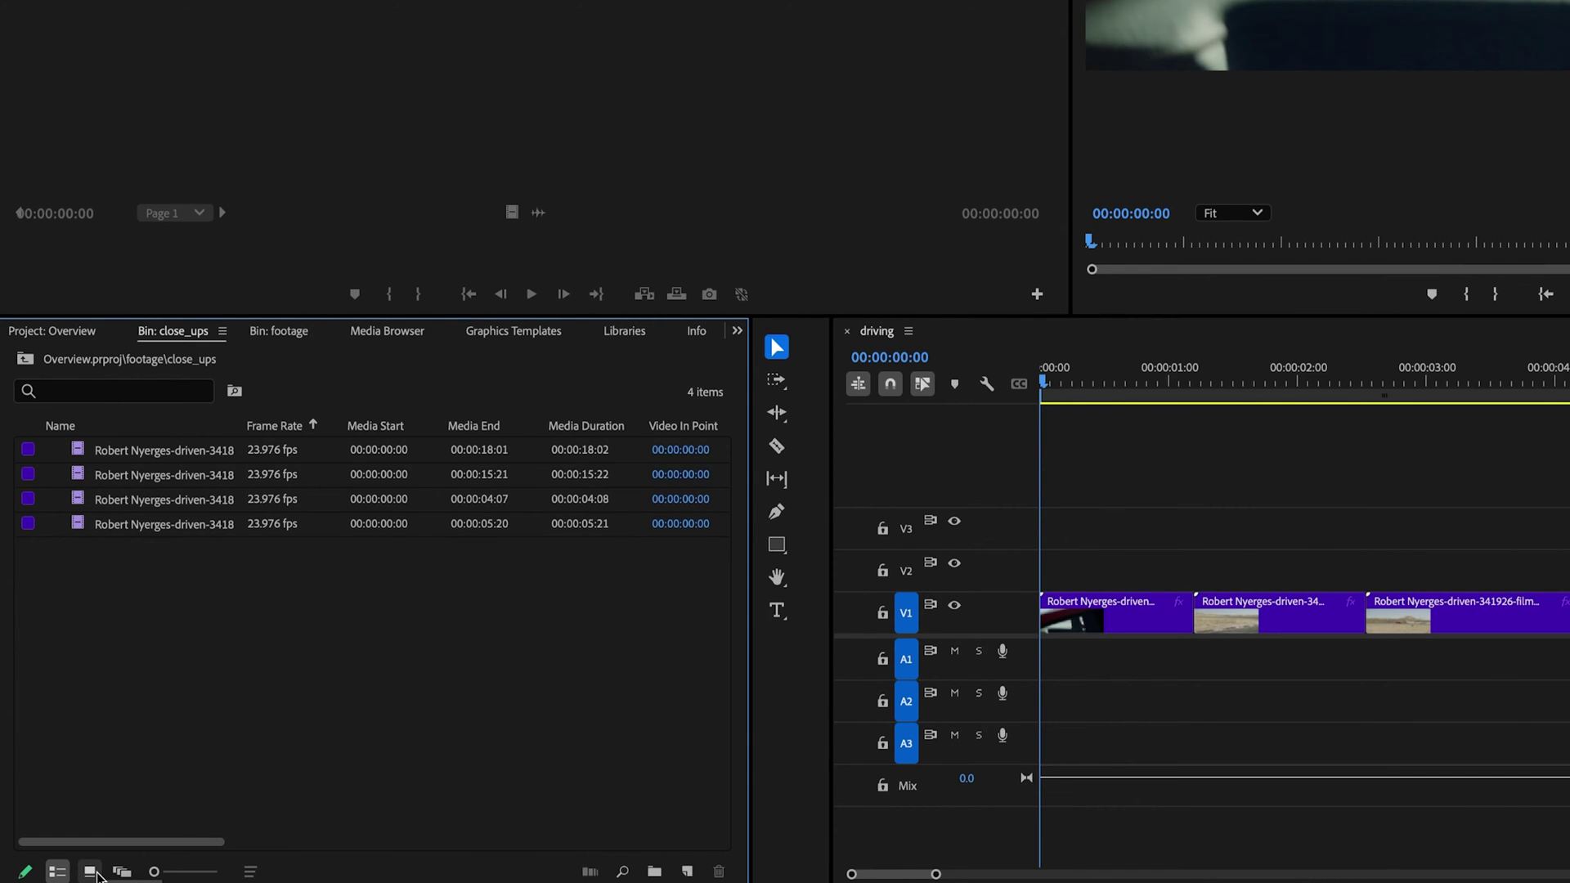
left_click(90, 872)
Preview the close-up clips in the bin and open the gear shifter clip in the Source Monitor
left_click(254, 474)
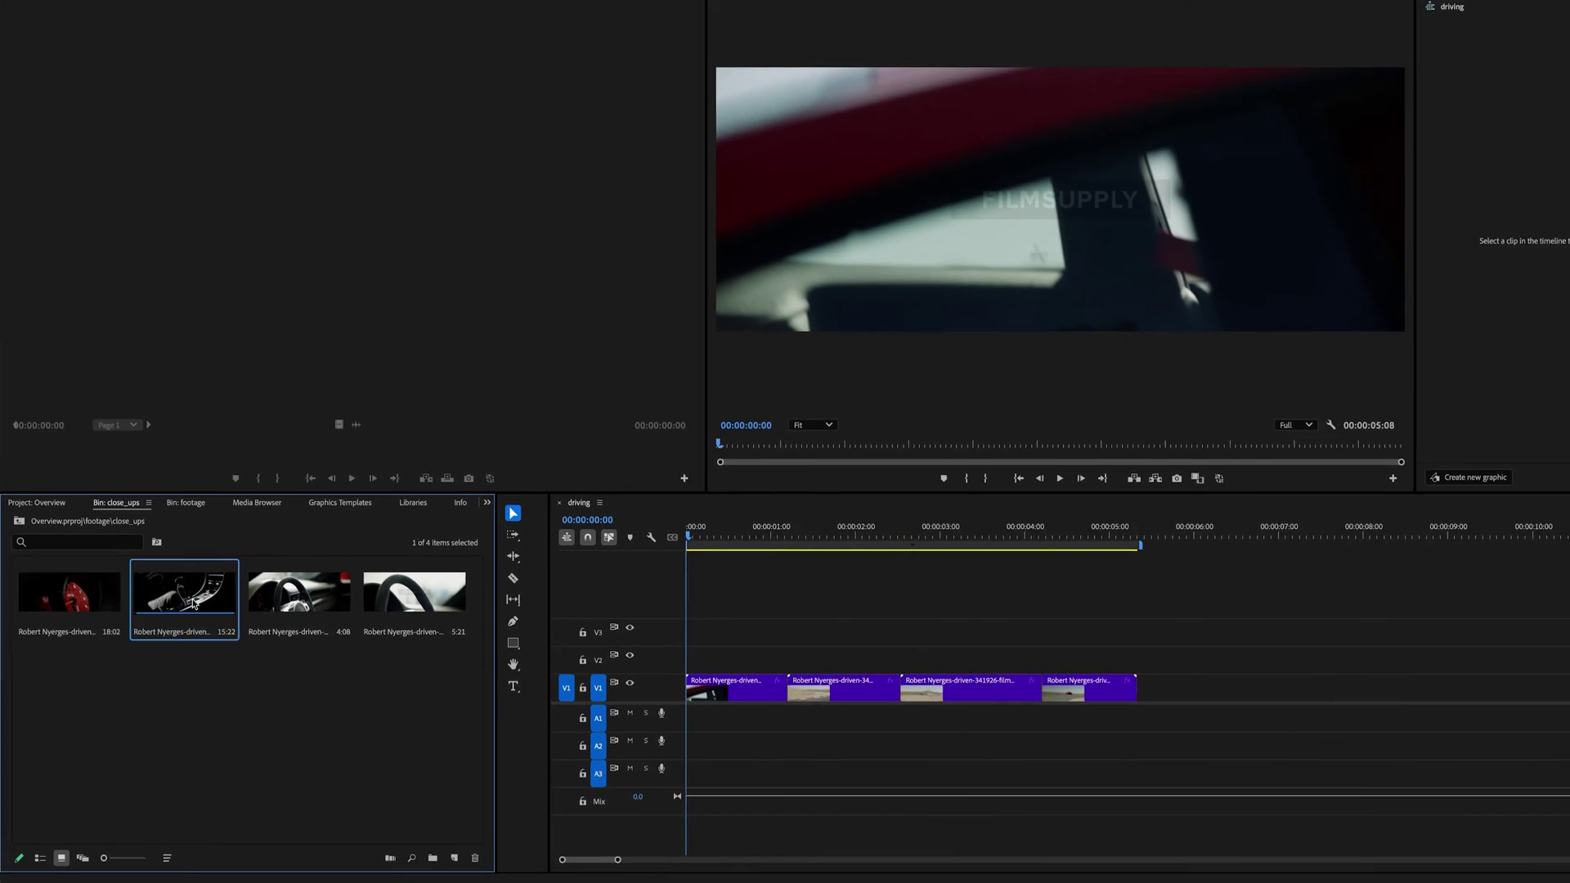
key("space")
left_click(109, 626)
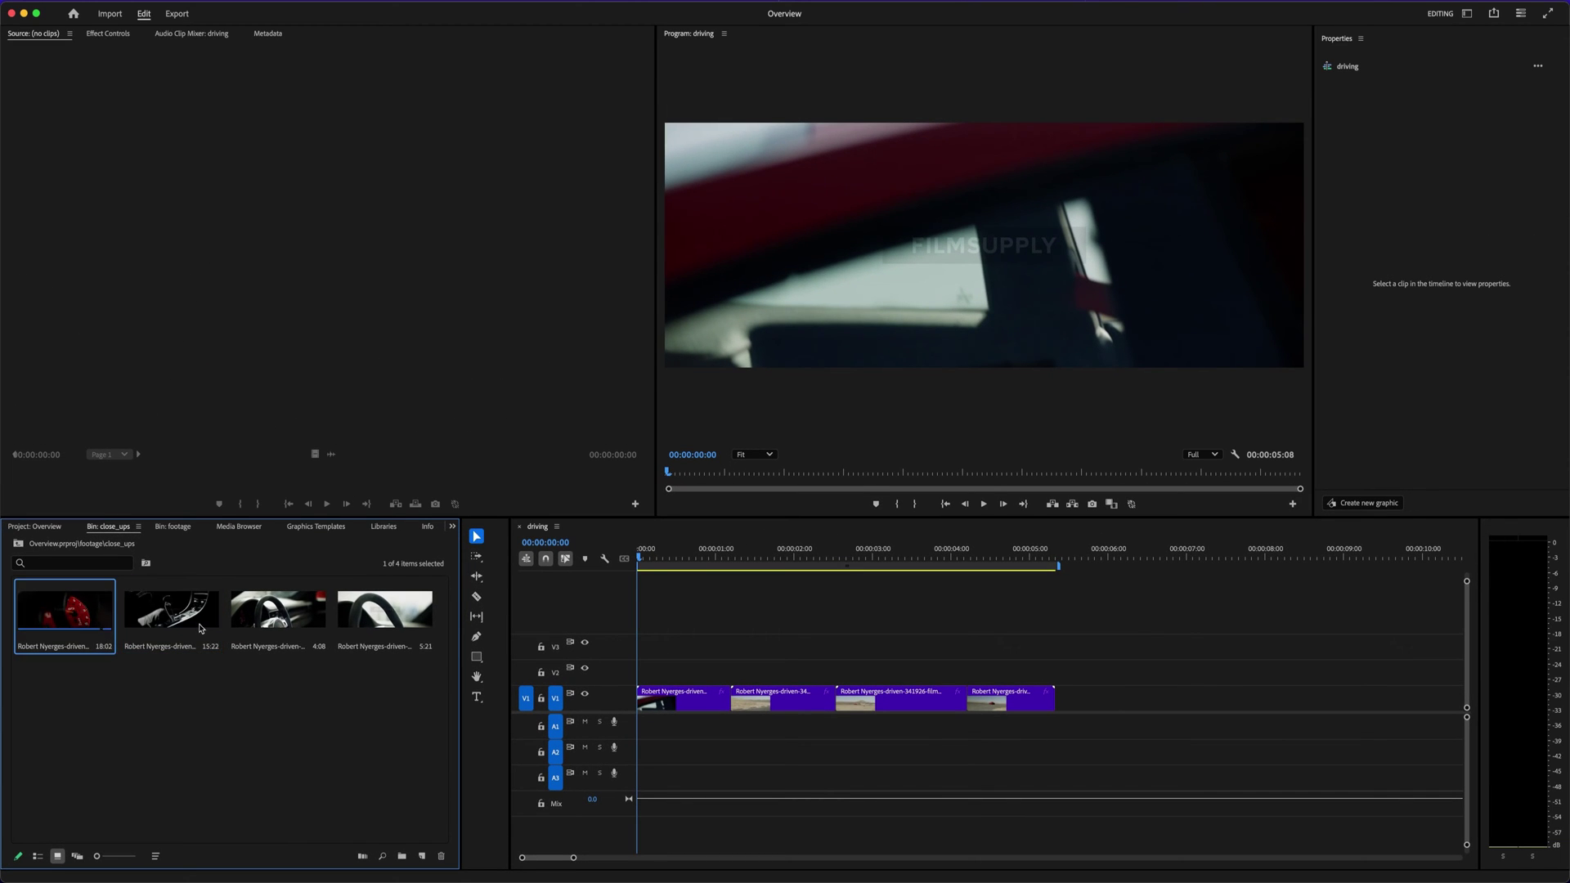
left_click(178, 622)
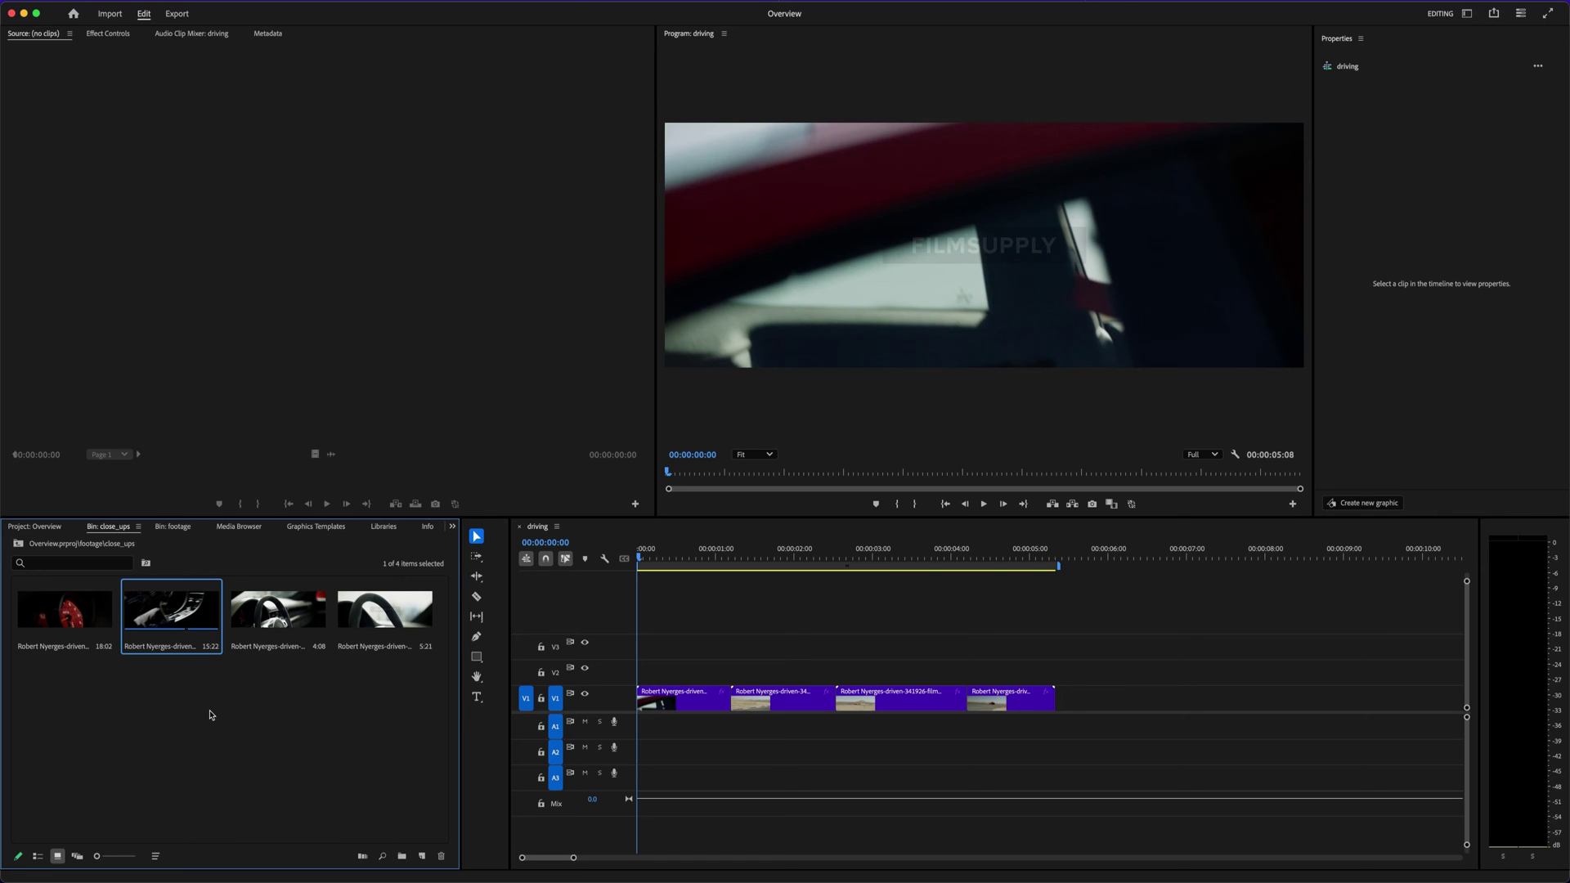
double_click(170, 613)
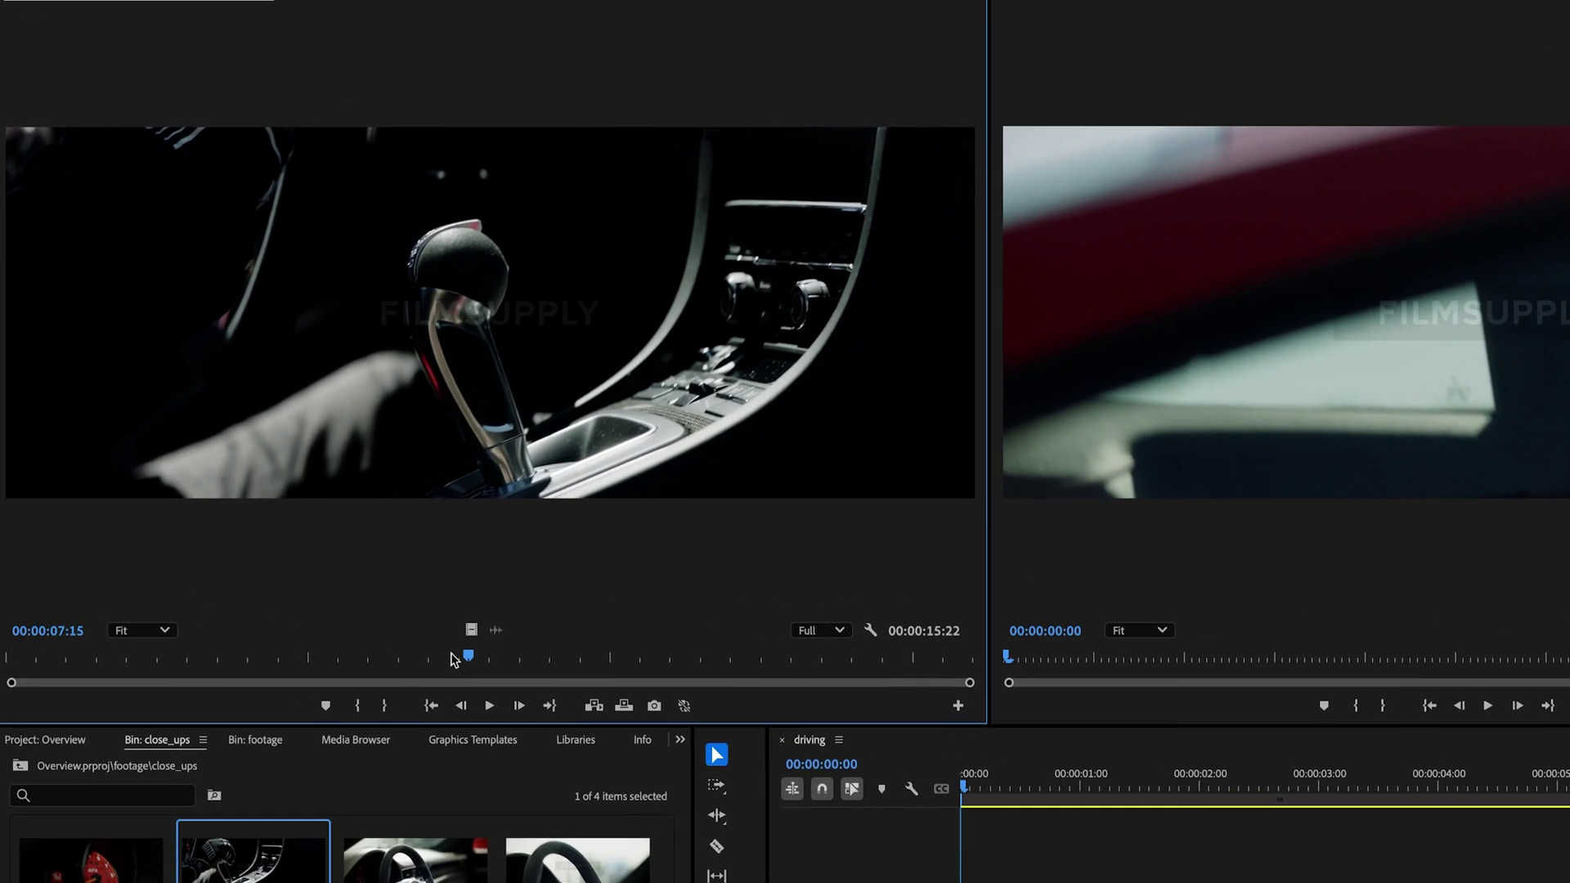
Scrub the gear shifter source clip and the driving sequence, returning both to 00:00:00:00
left_click_drag(304, 472, 44, 474)
left_click_drag(59, 666, 8, 664)
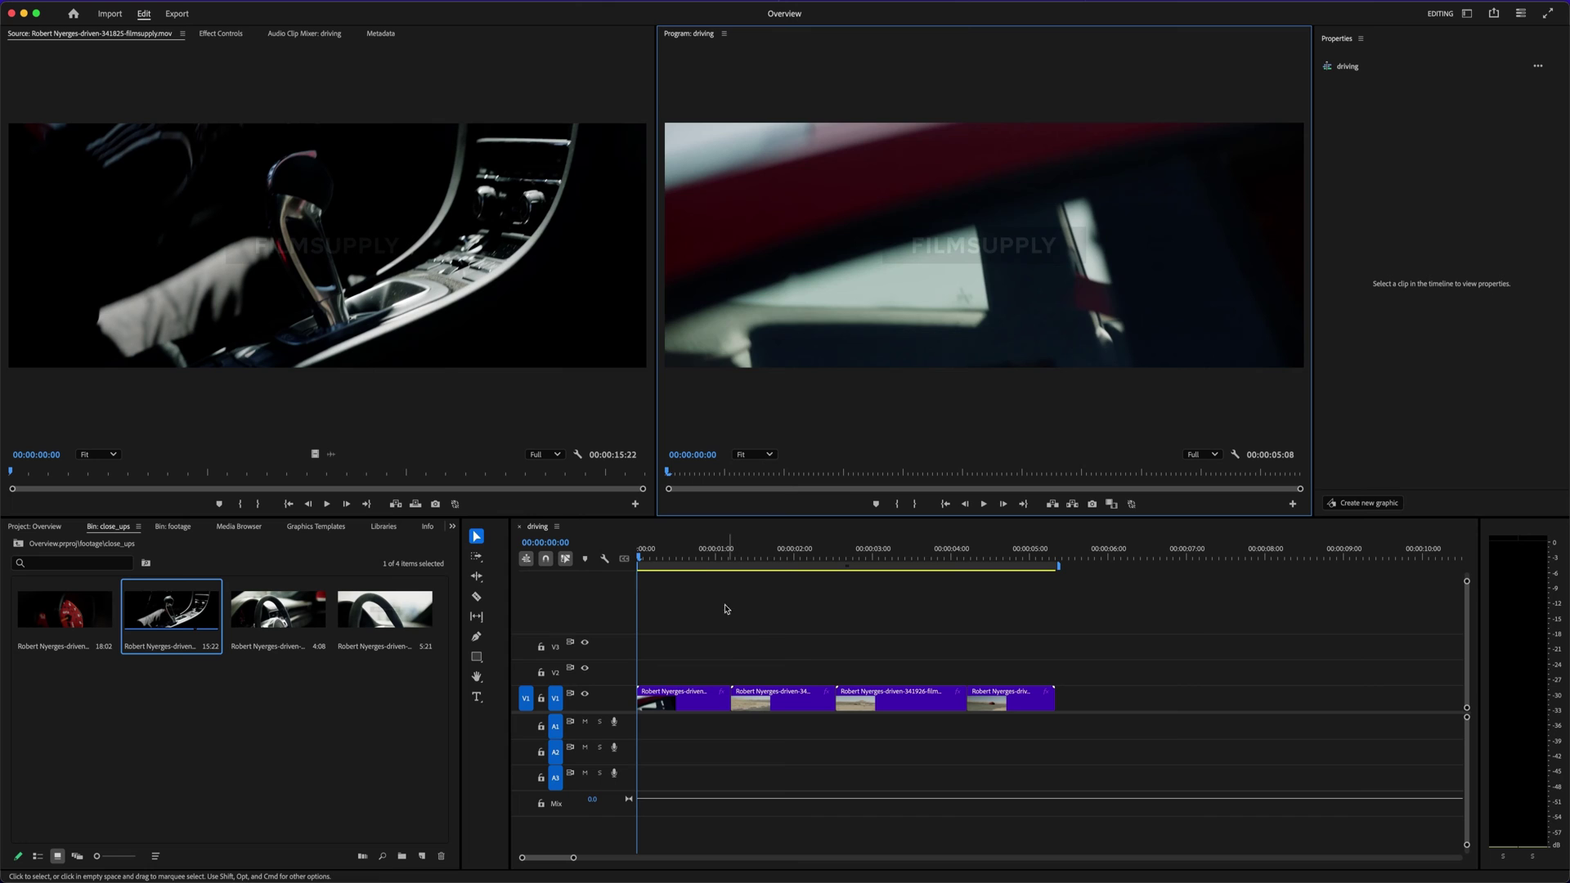
left_click_drag(711, 556, 637, 572)
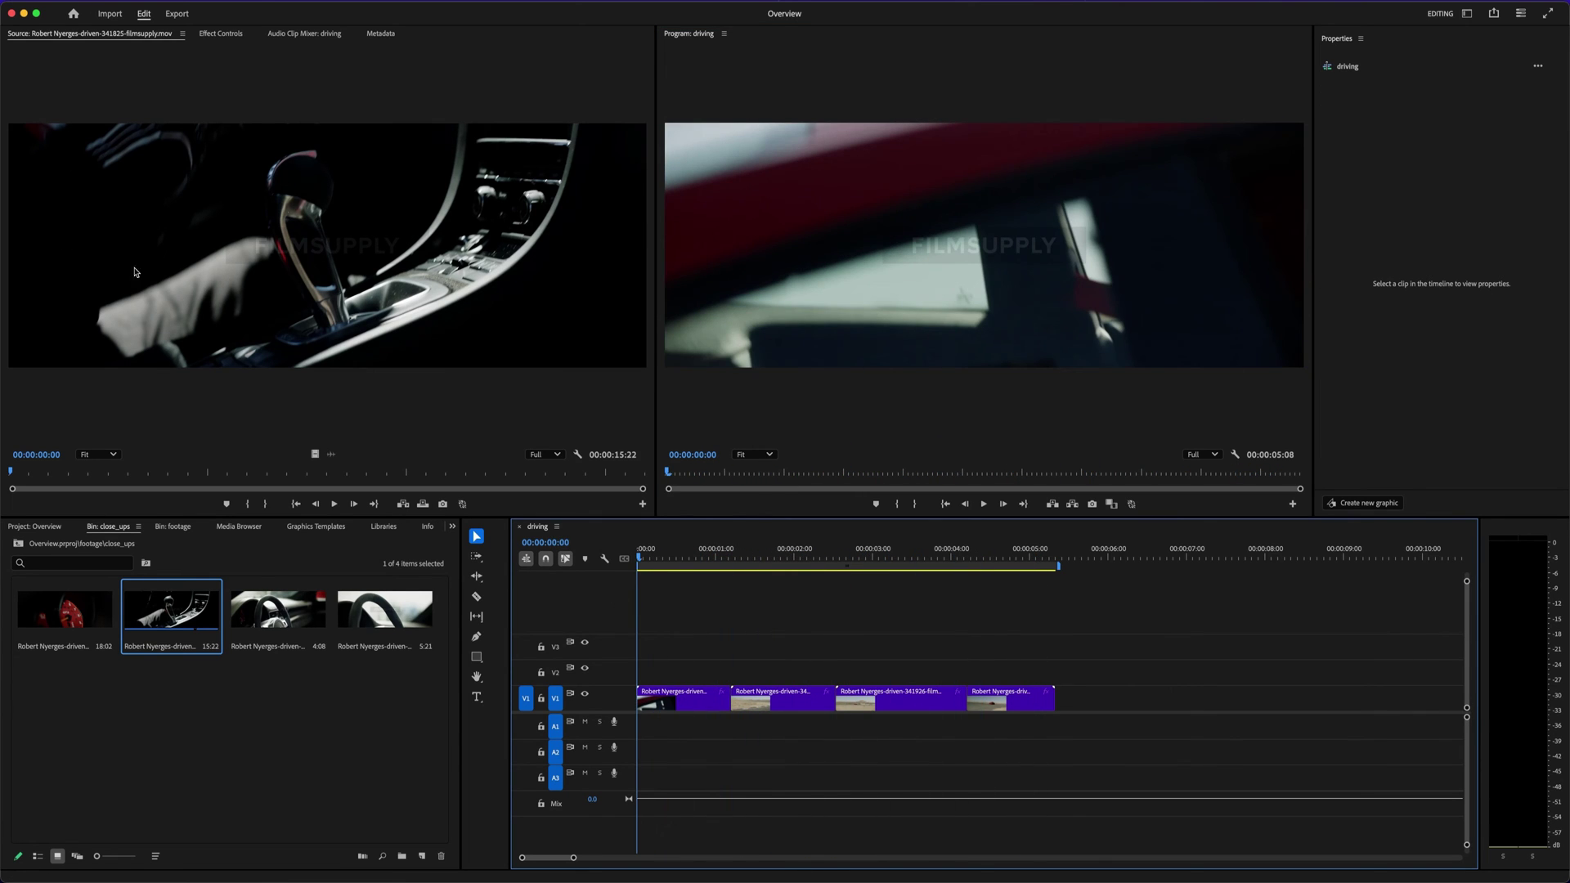
Preview the gear shifter clip in the Source Monitor, mark its Out point at 00:00:00:21, and return to the clip's start
double_click(166, 632)
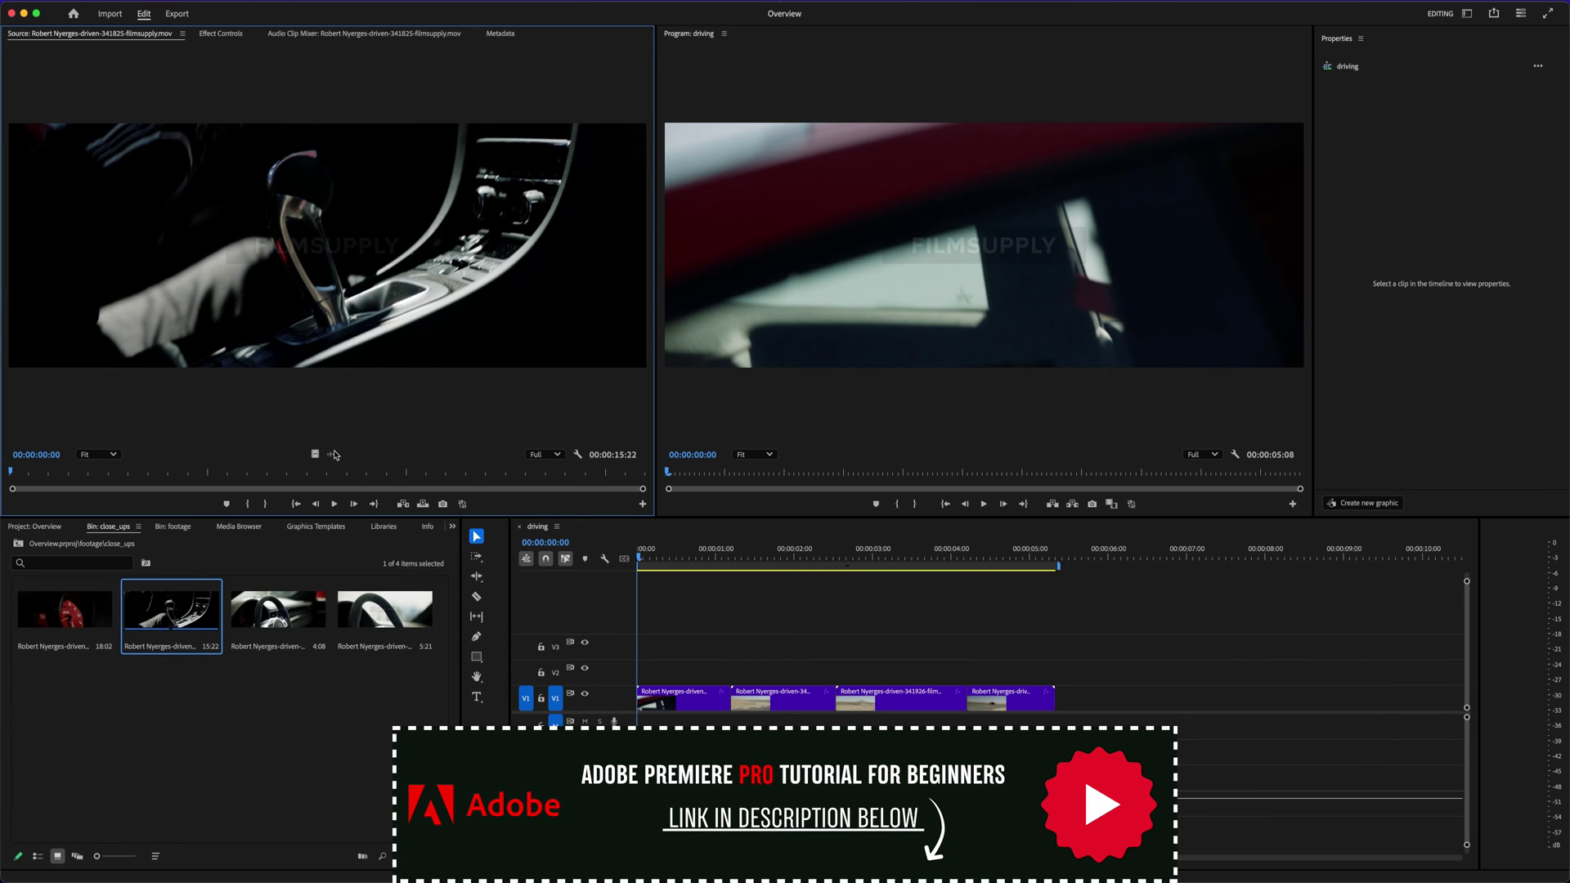
key("space")
key("space")
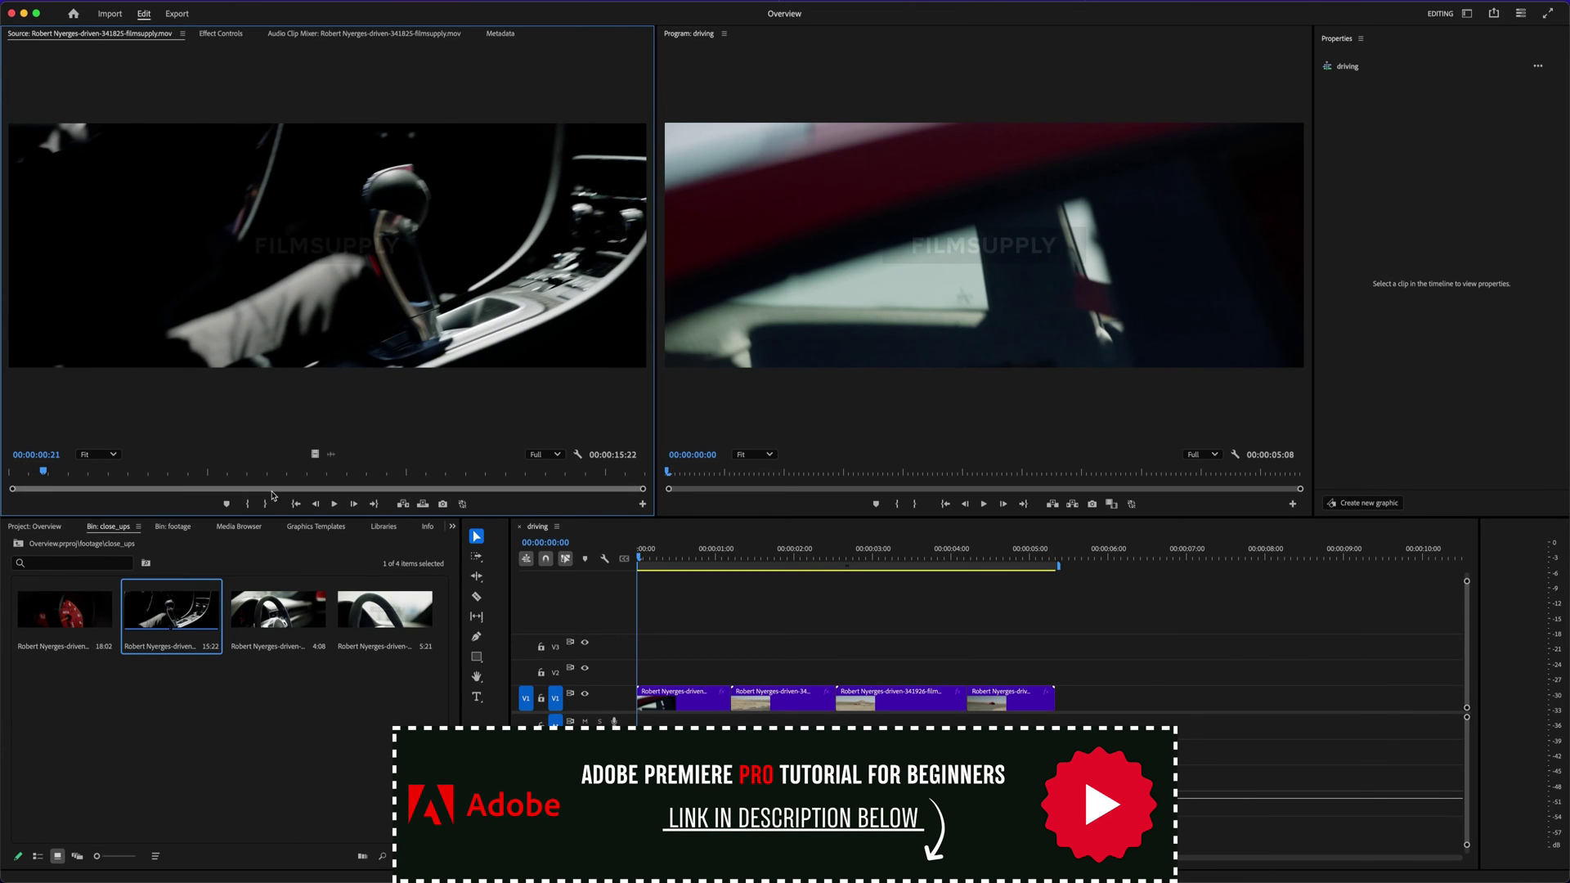
left_click(265, 503)
left_click_drag(30, 473, 2, 473)
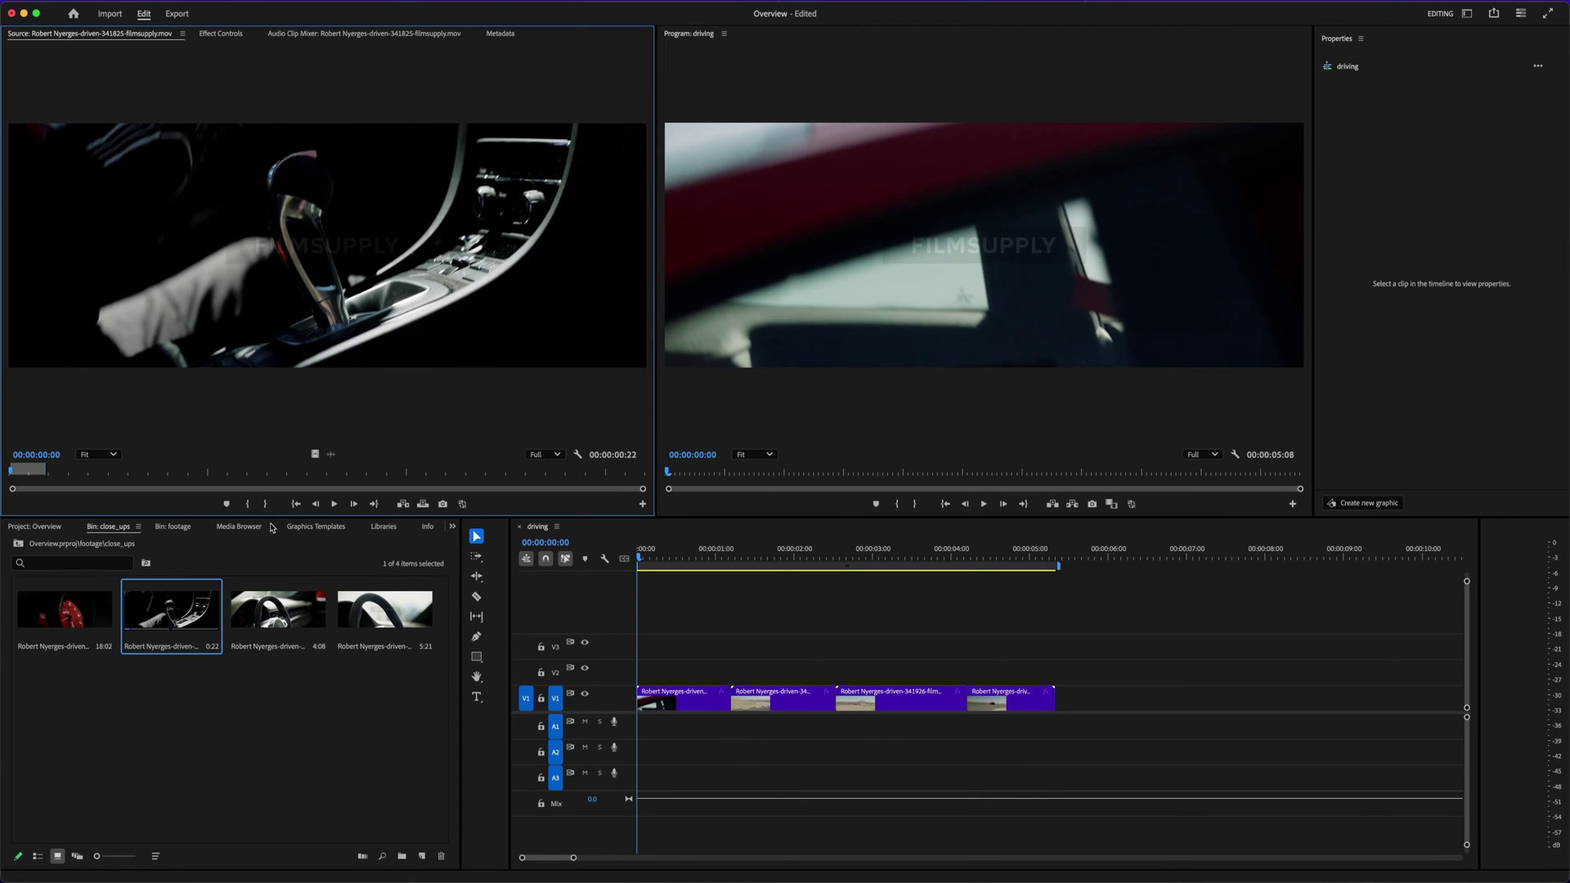
Try inserting the marked gear shifter portion at the start of the driving sequence, and undo the insertion
left_click(799, 653)
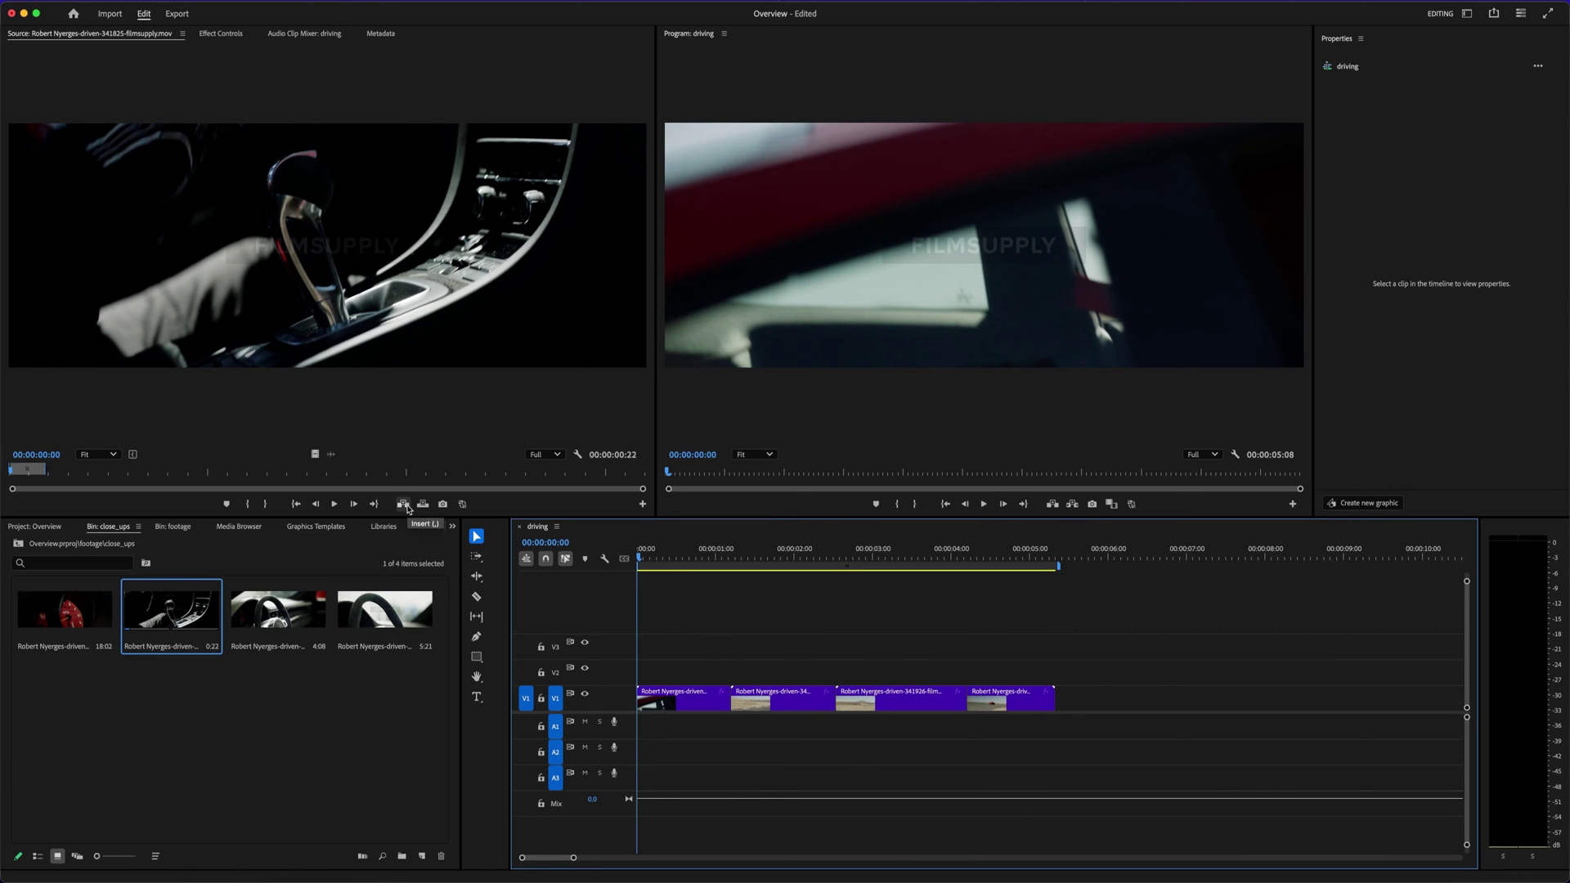
left_click(404, 506)
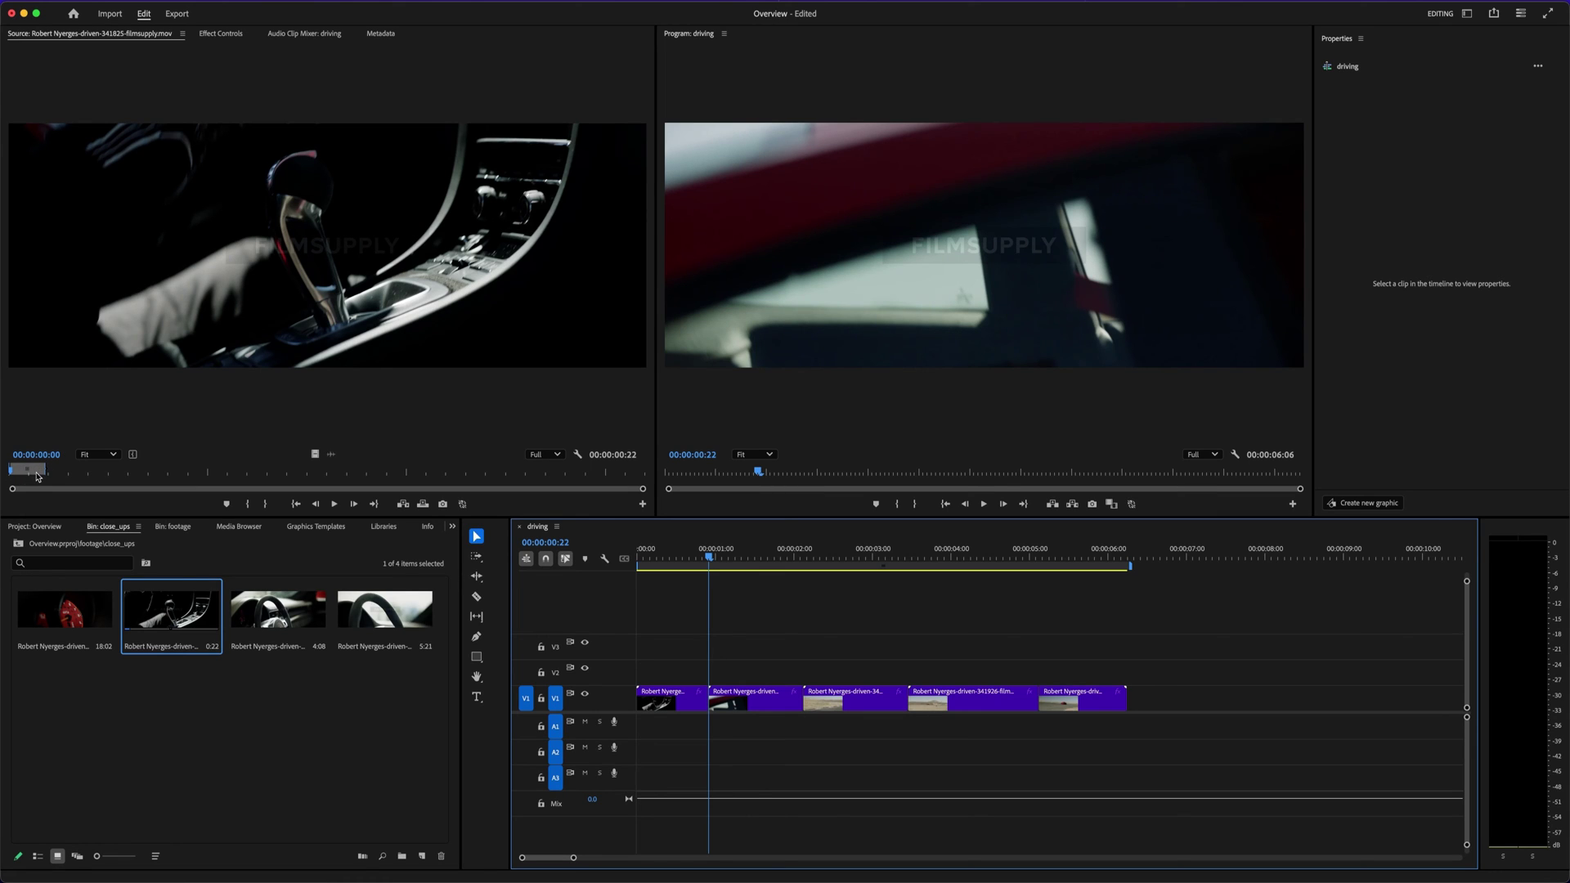
left_click(679, 698)
left_click(851, 641)
key("Home")
key("super+z")
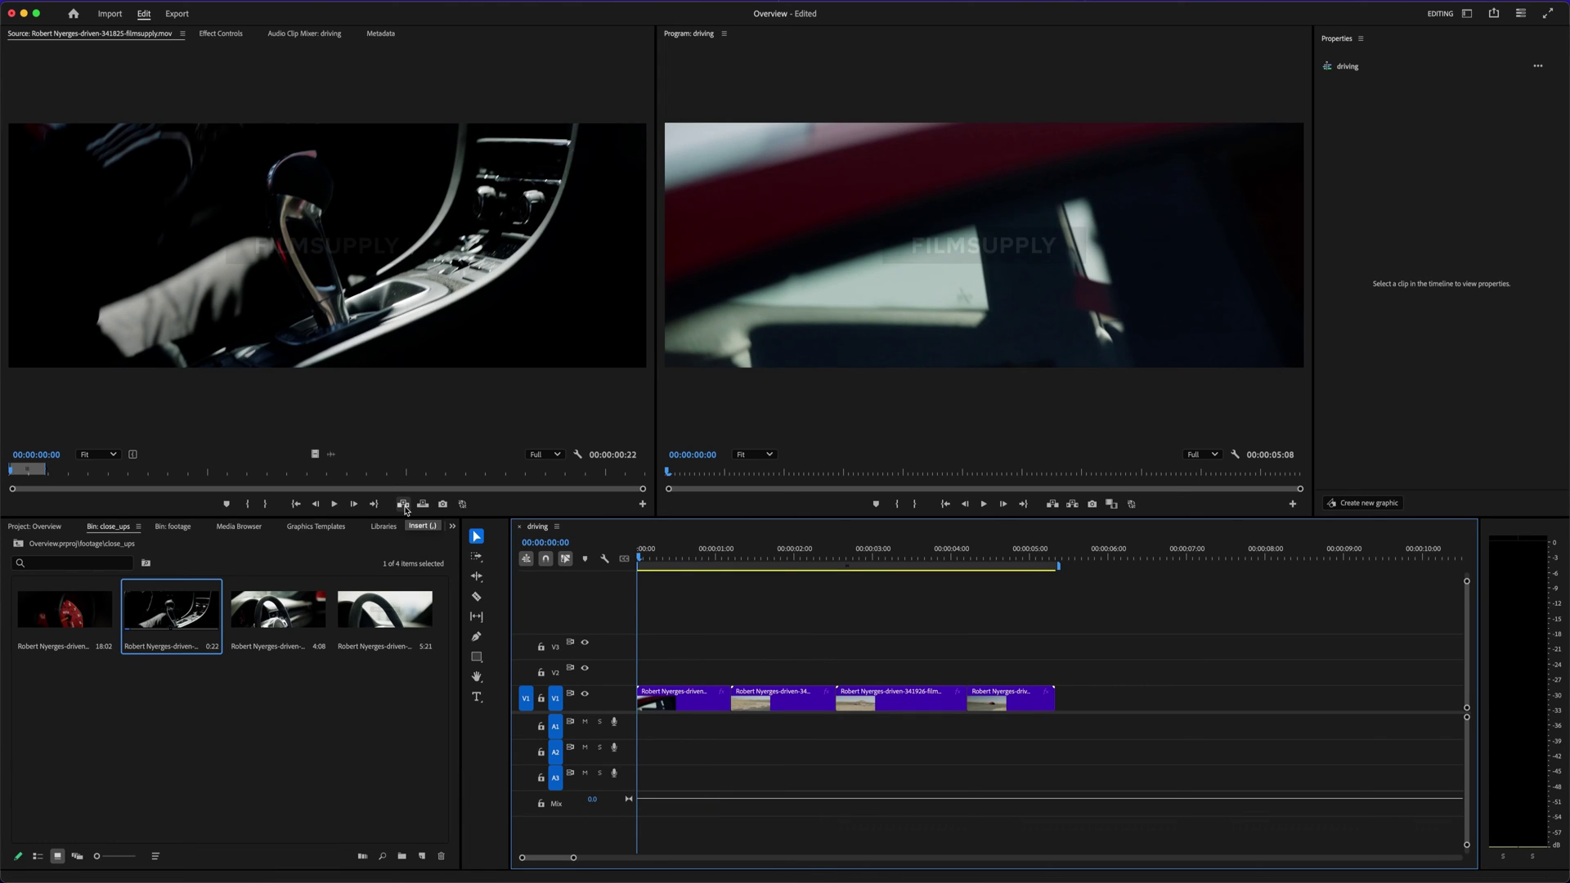
Insert the marked gear shifter portion at the start of the driving sequence and play it up to 00:00:00:15
left_click(405, 508)
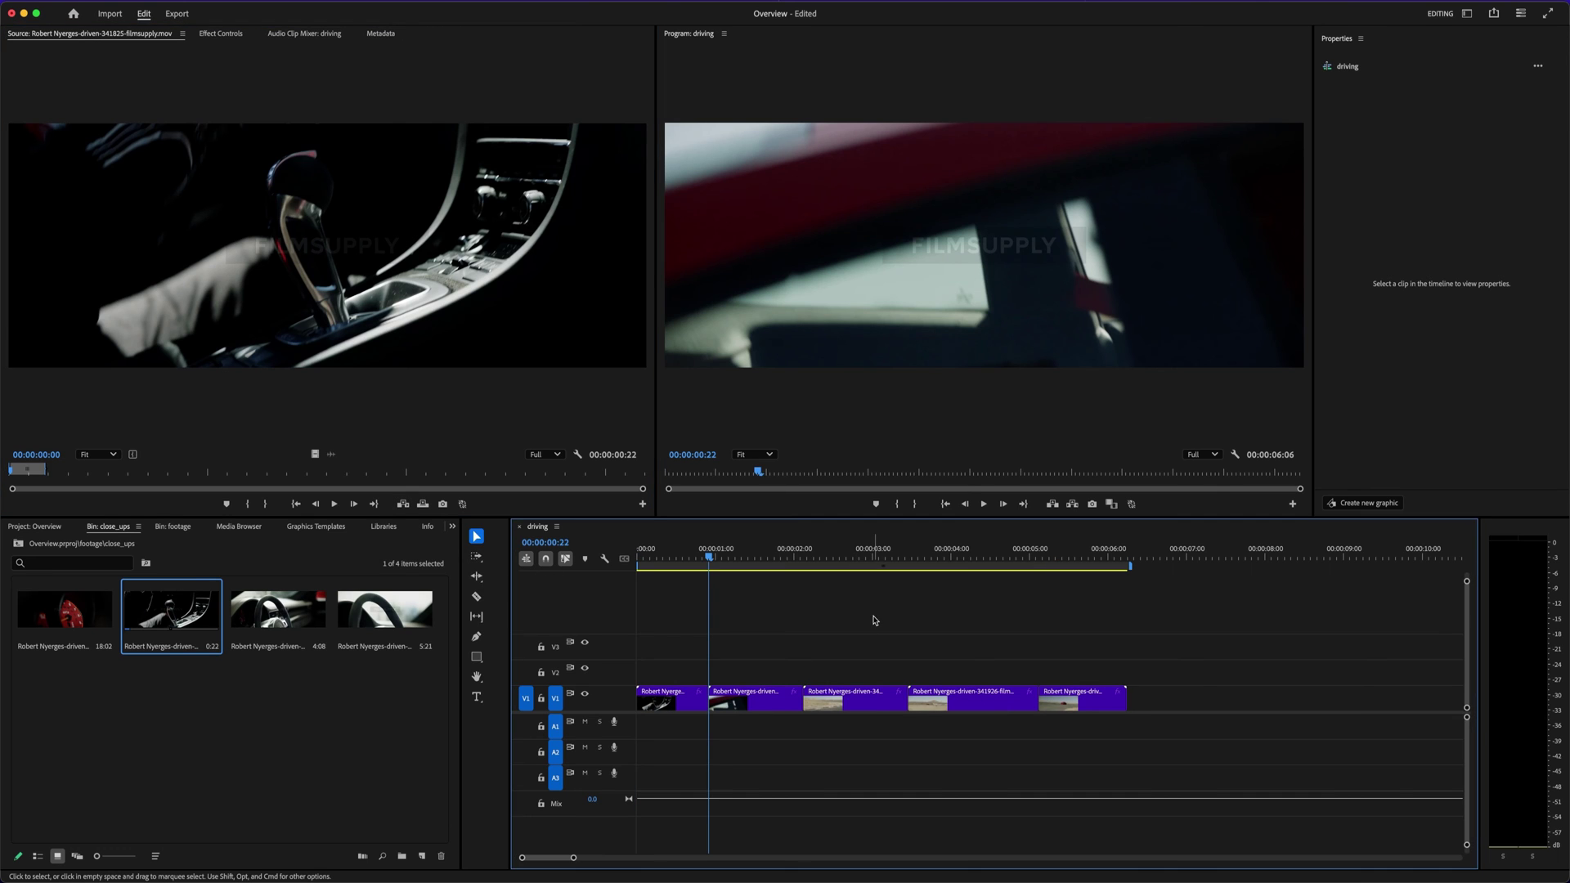
key("space")
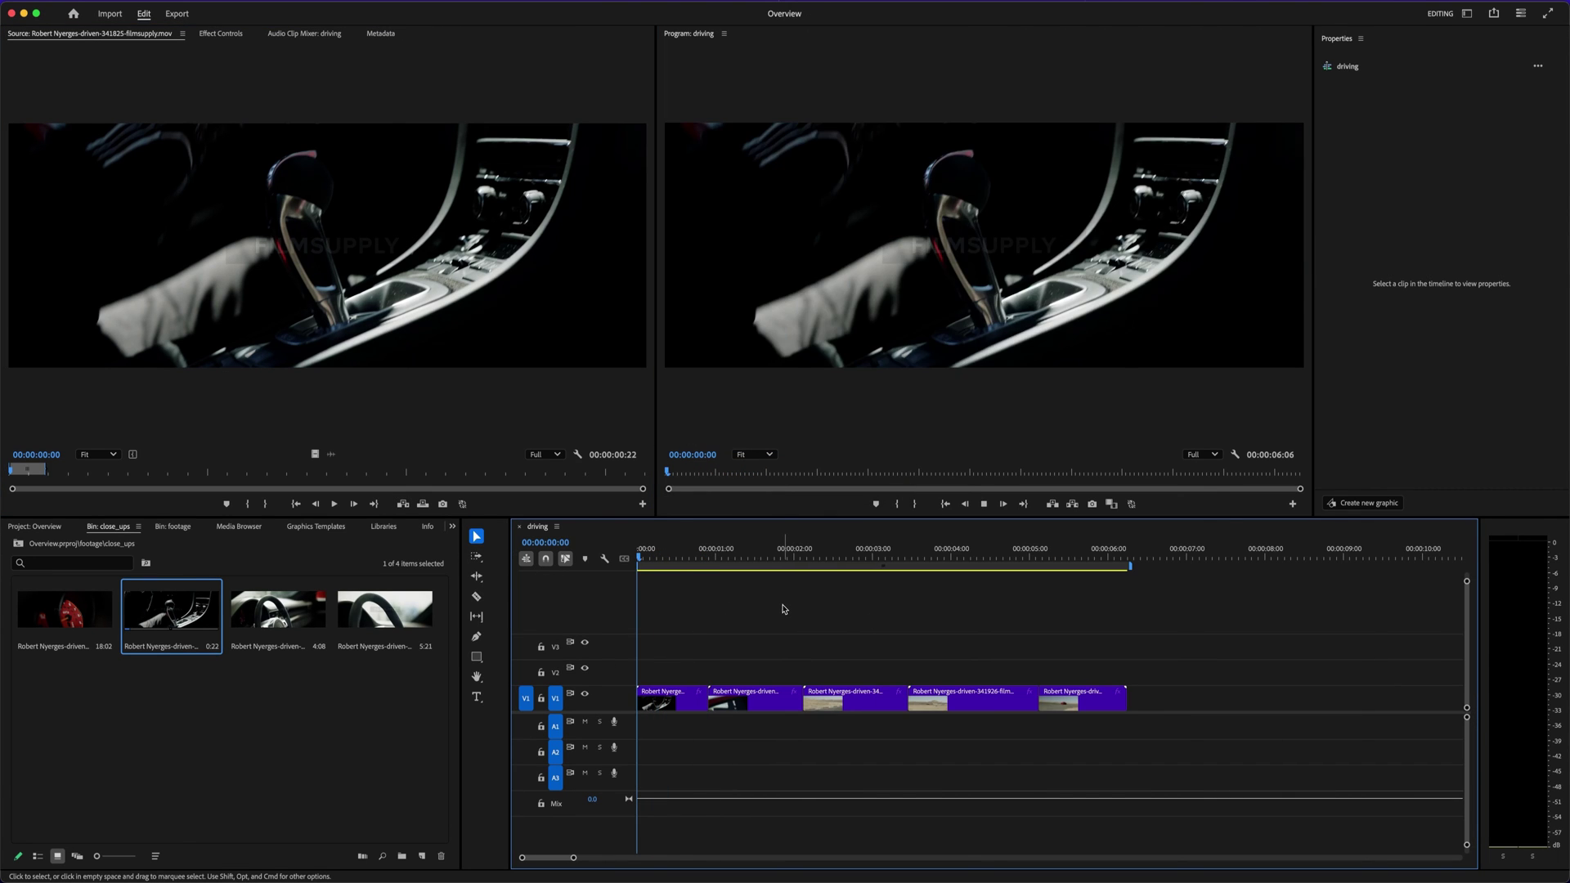
key("space")
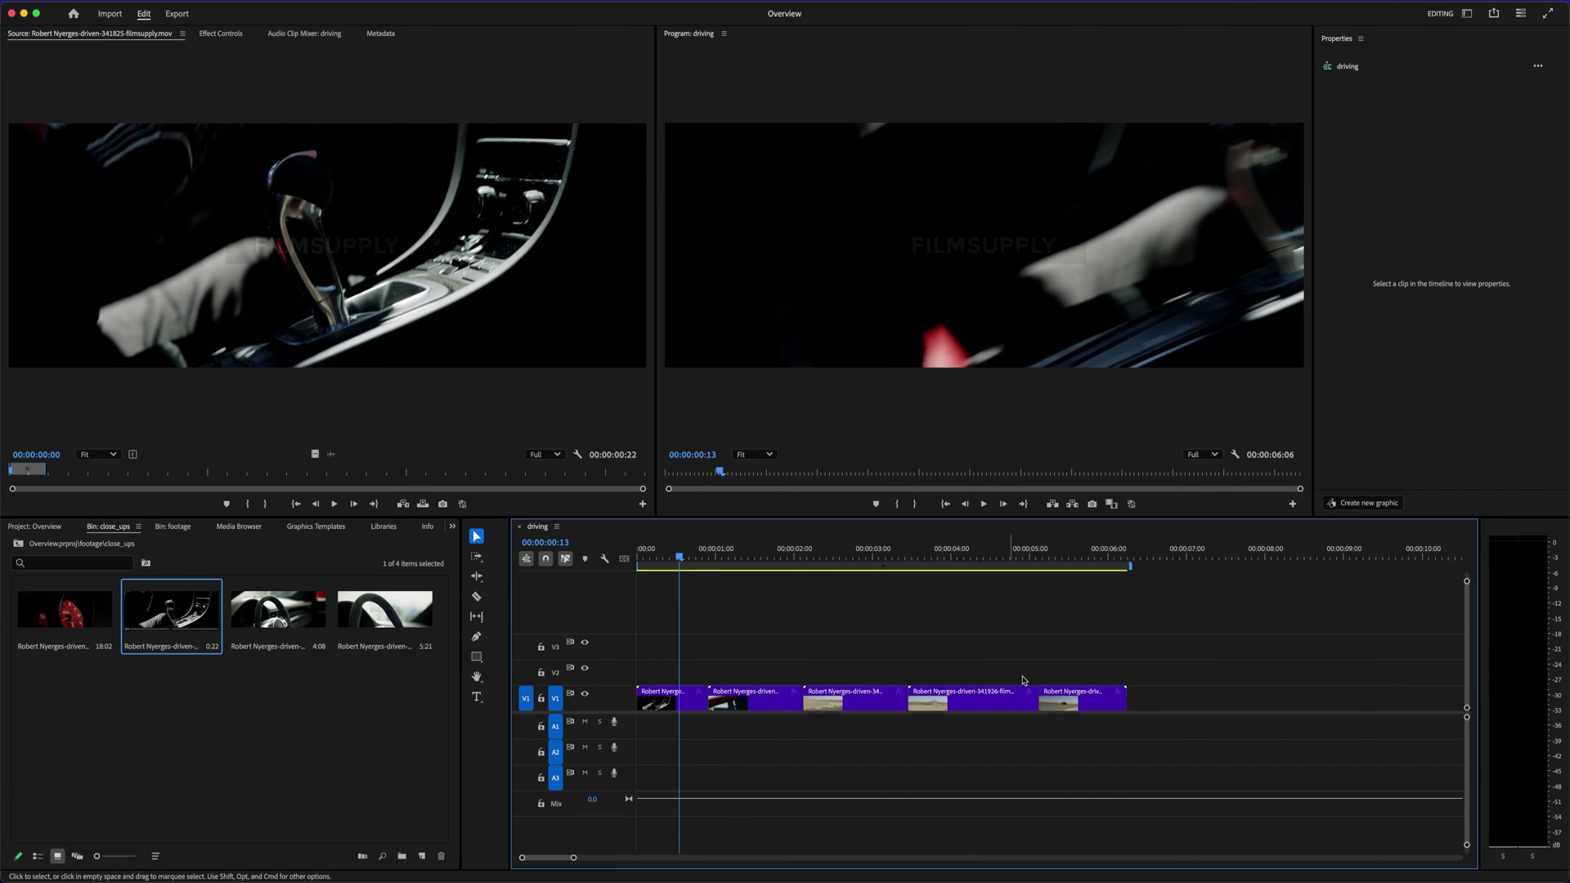
Move the four clips after the gear shifter clip six frames earlier, overwriting its end, and return to the sequence start
left_click_drag(1259, 680, 707, 723)
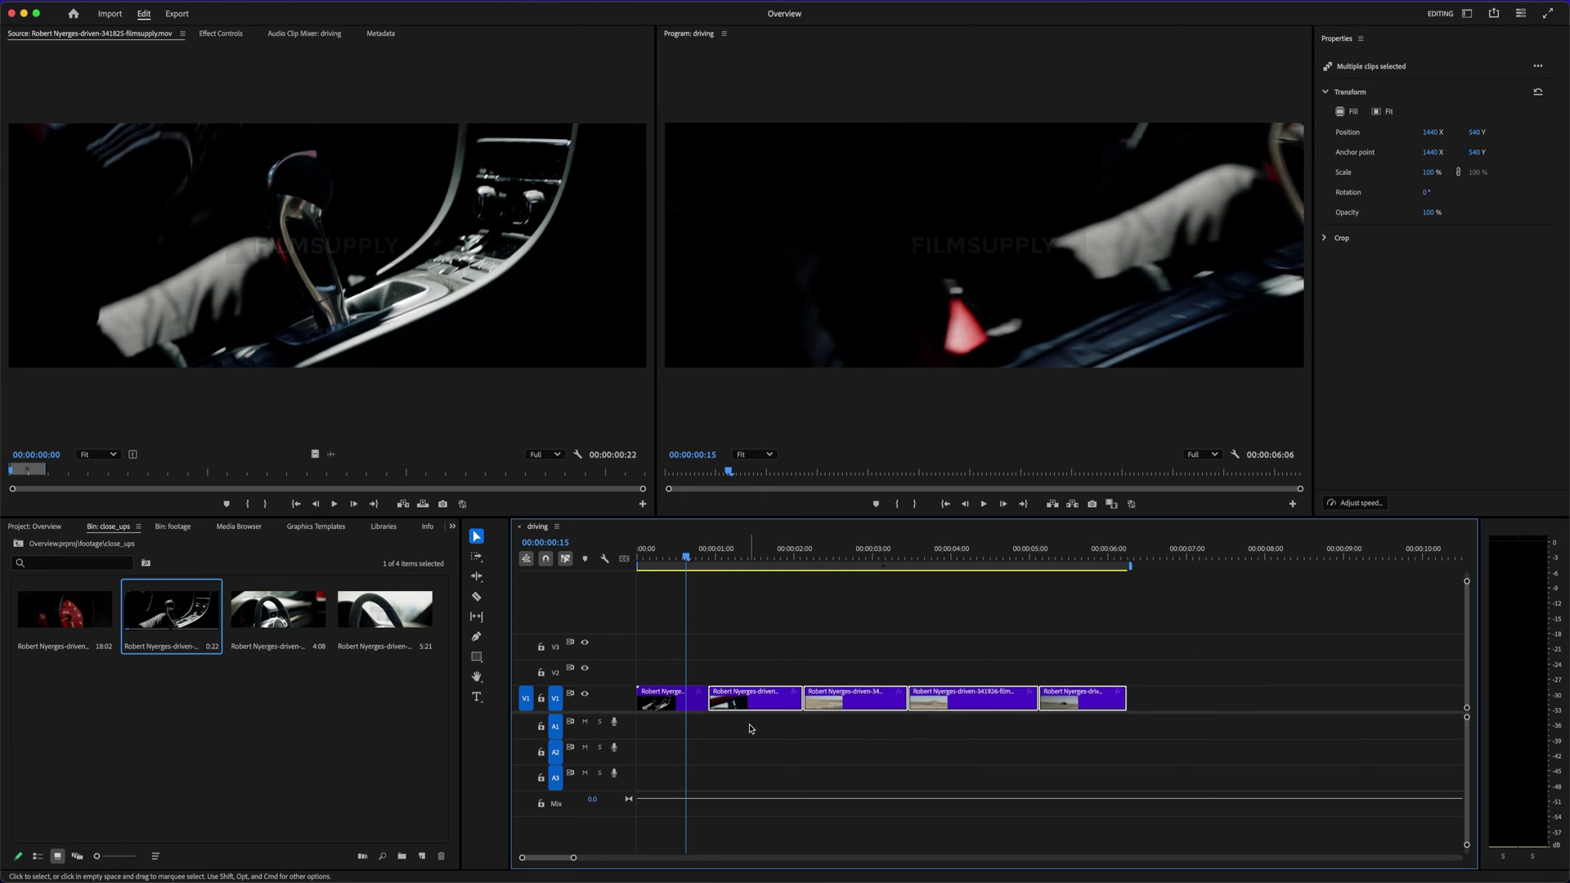
key("=")
left_click_drag(913, 706, 840, 711)
left_click(944, 646)
key("Home")
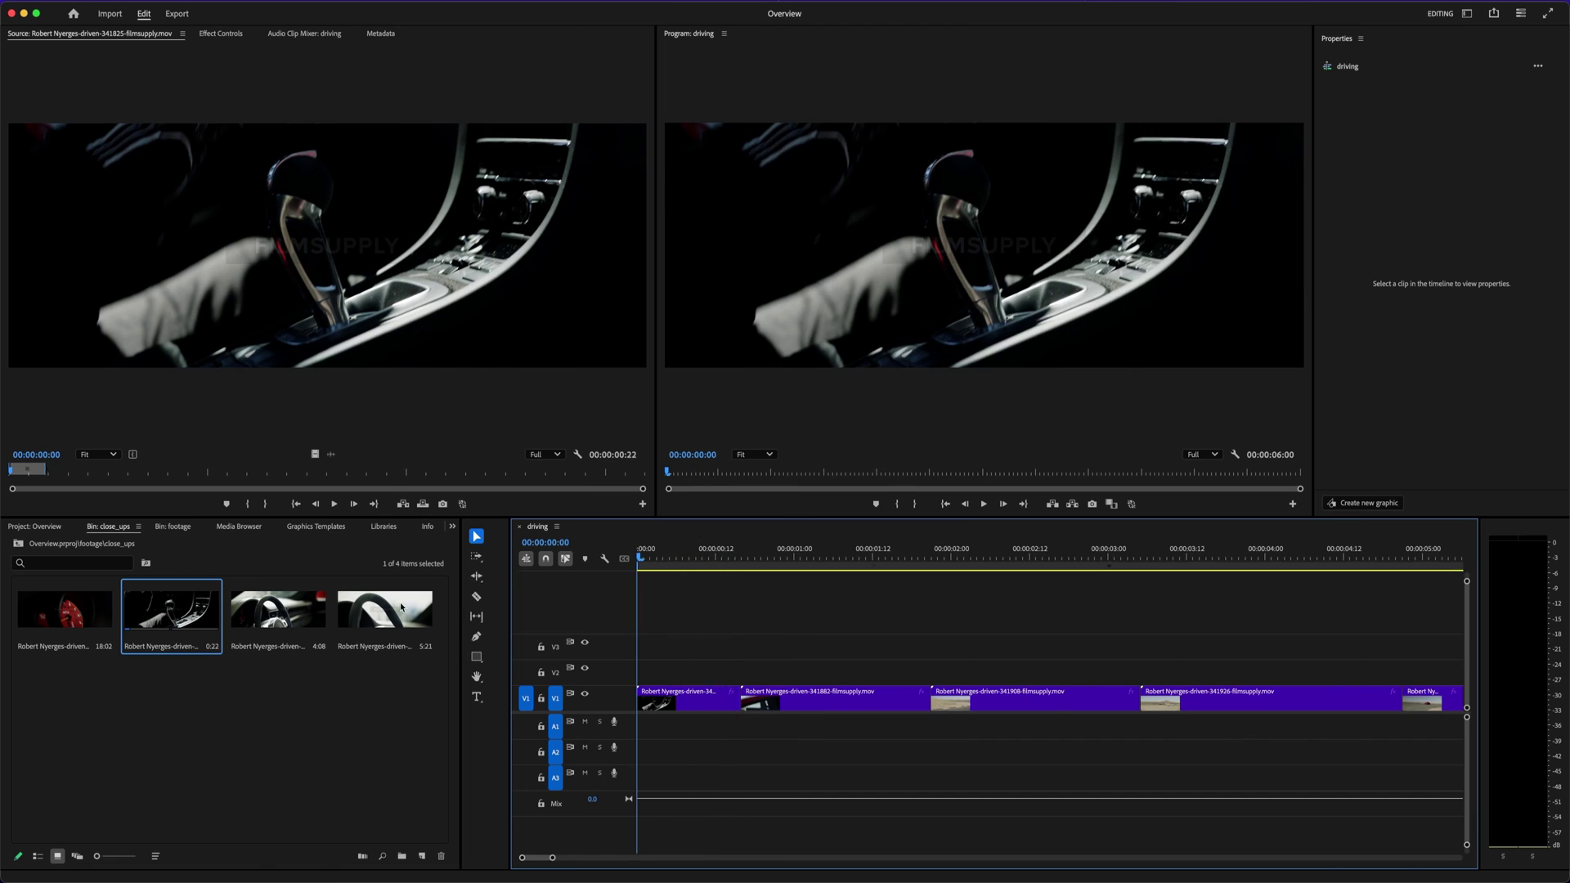
Play the driving sequence from its start to check the cut out of the gear shifter clip
key("minus")
key("minus")
key("=")
key("=")
key("space")
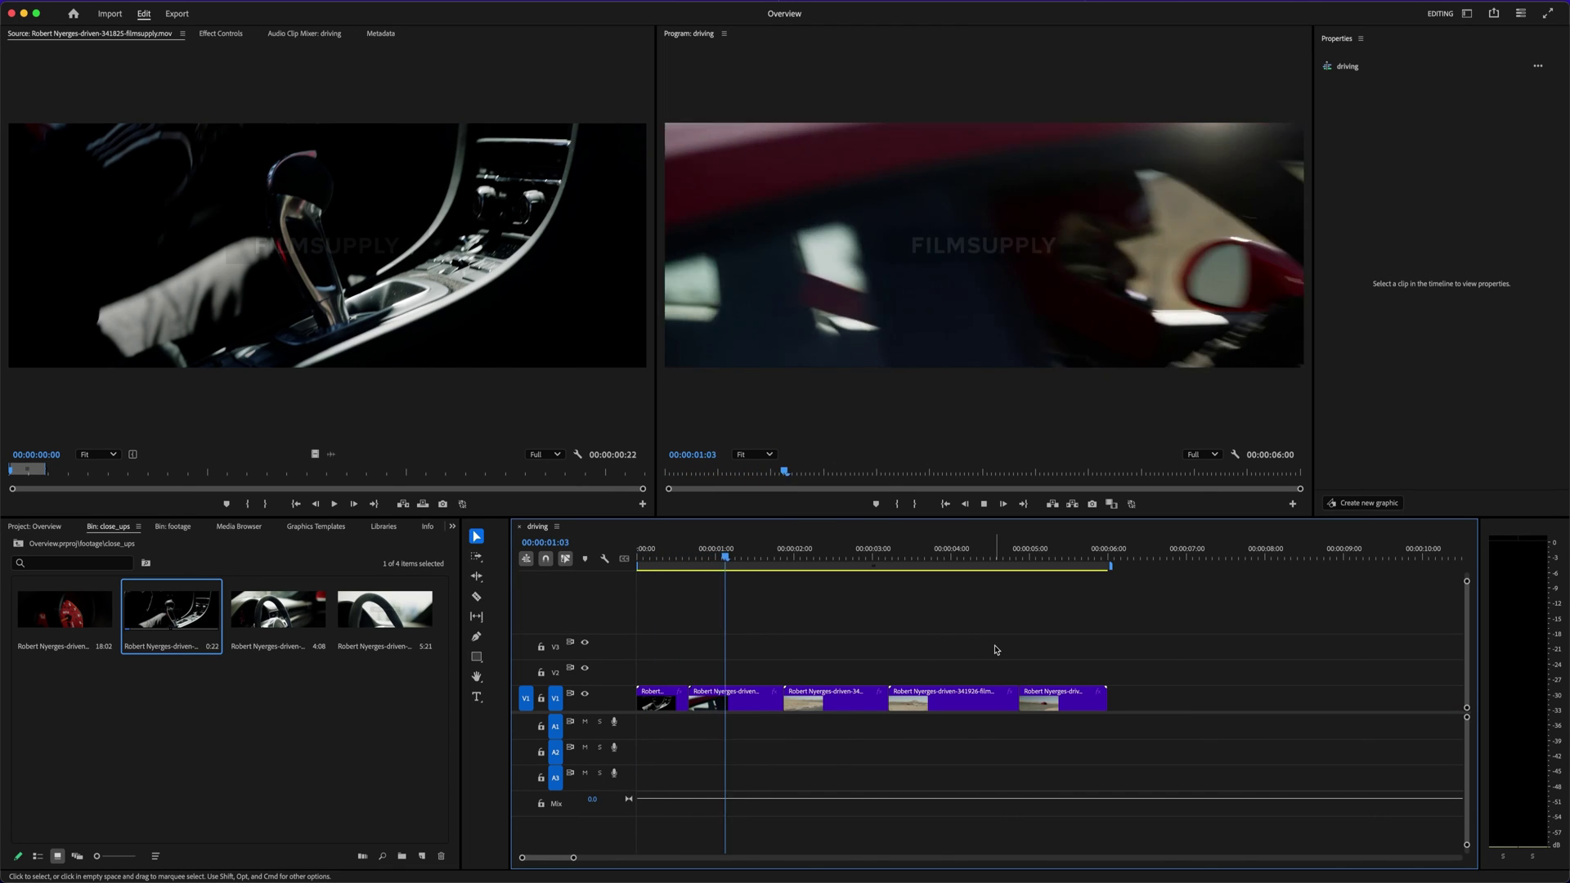
Replay the opening to 00:00:00:15 and move the four clips after the gear shifter clip one frame earlier
key("Home")
key("=")
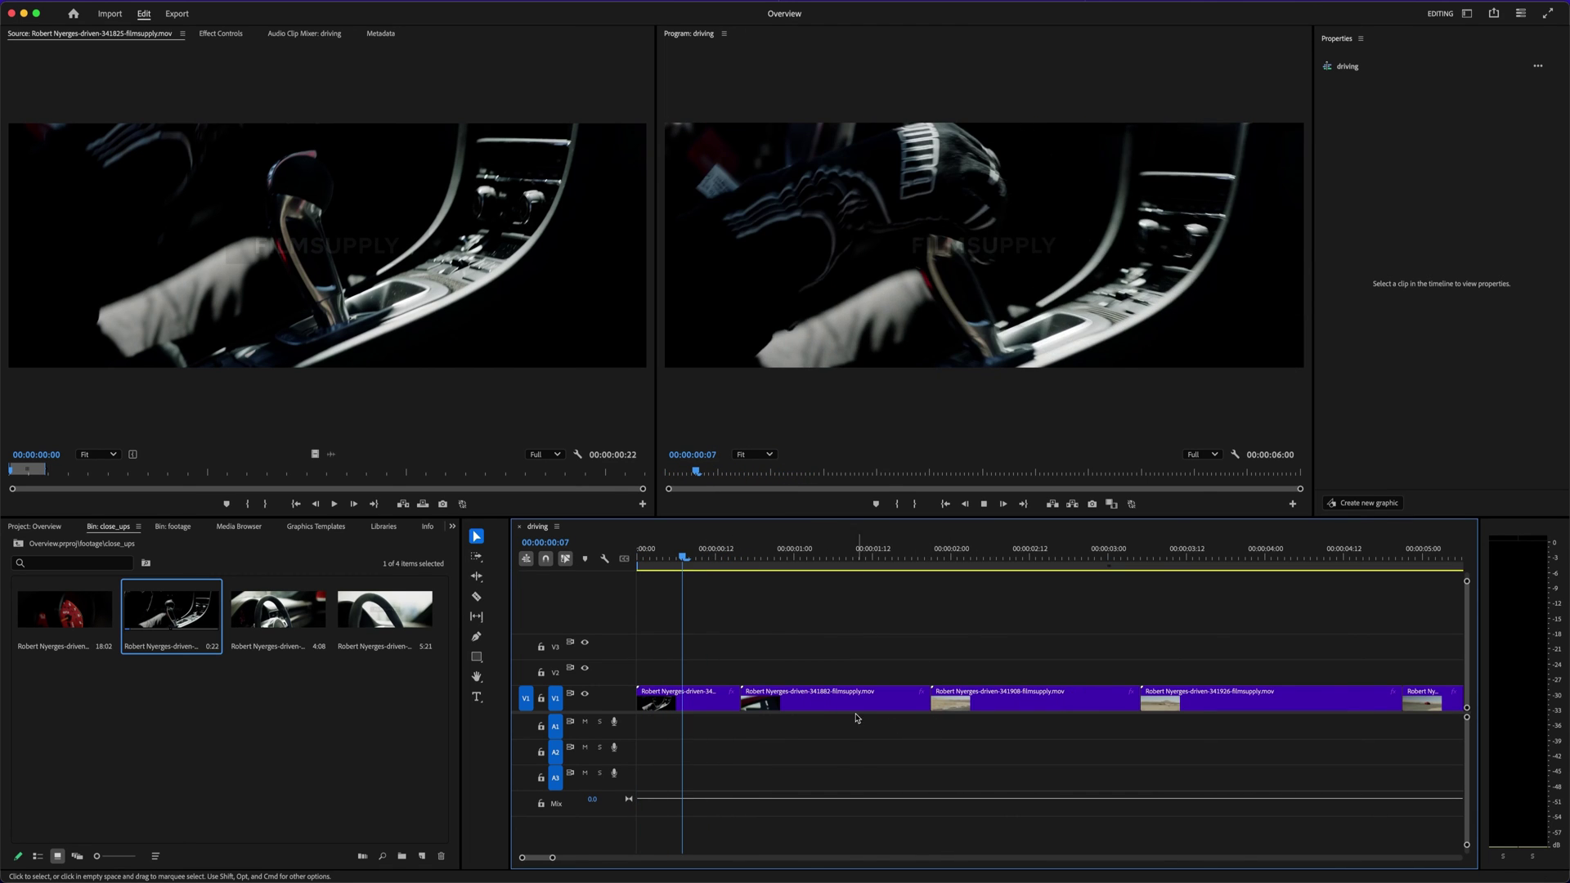
key("space")
left_click_drag(1198, 669, 692, 727)
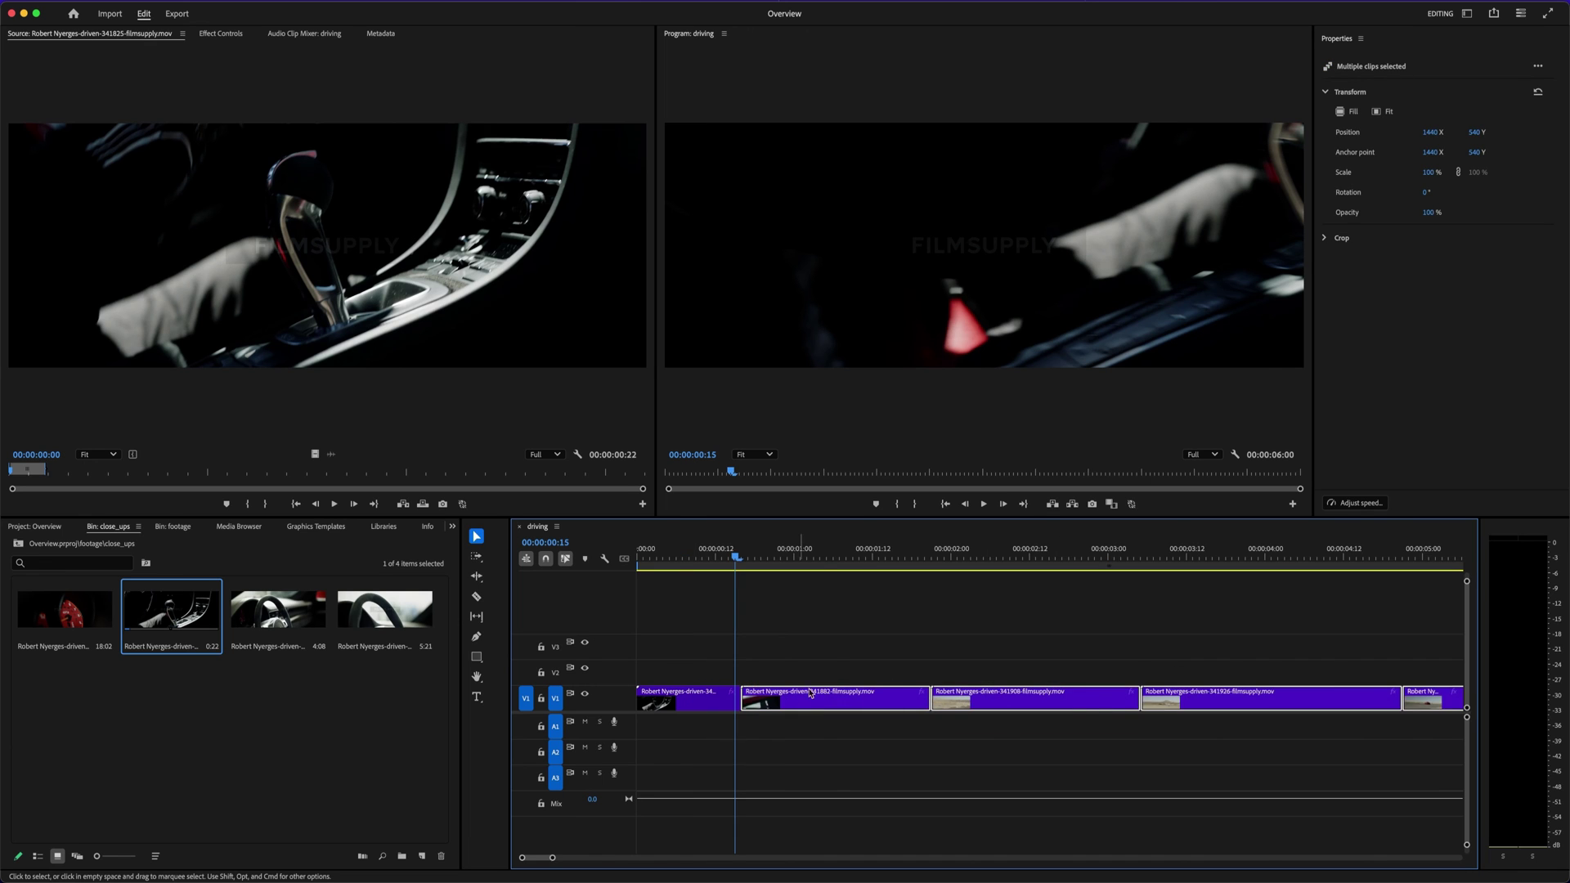
key("=")
left_click_drag(892, 696, 880, 703)
Play the tightened opening from the sequence start and deselect the clips
left_click_drag(713, 562, 655, 568)
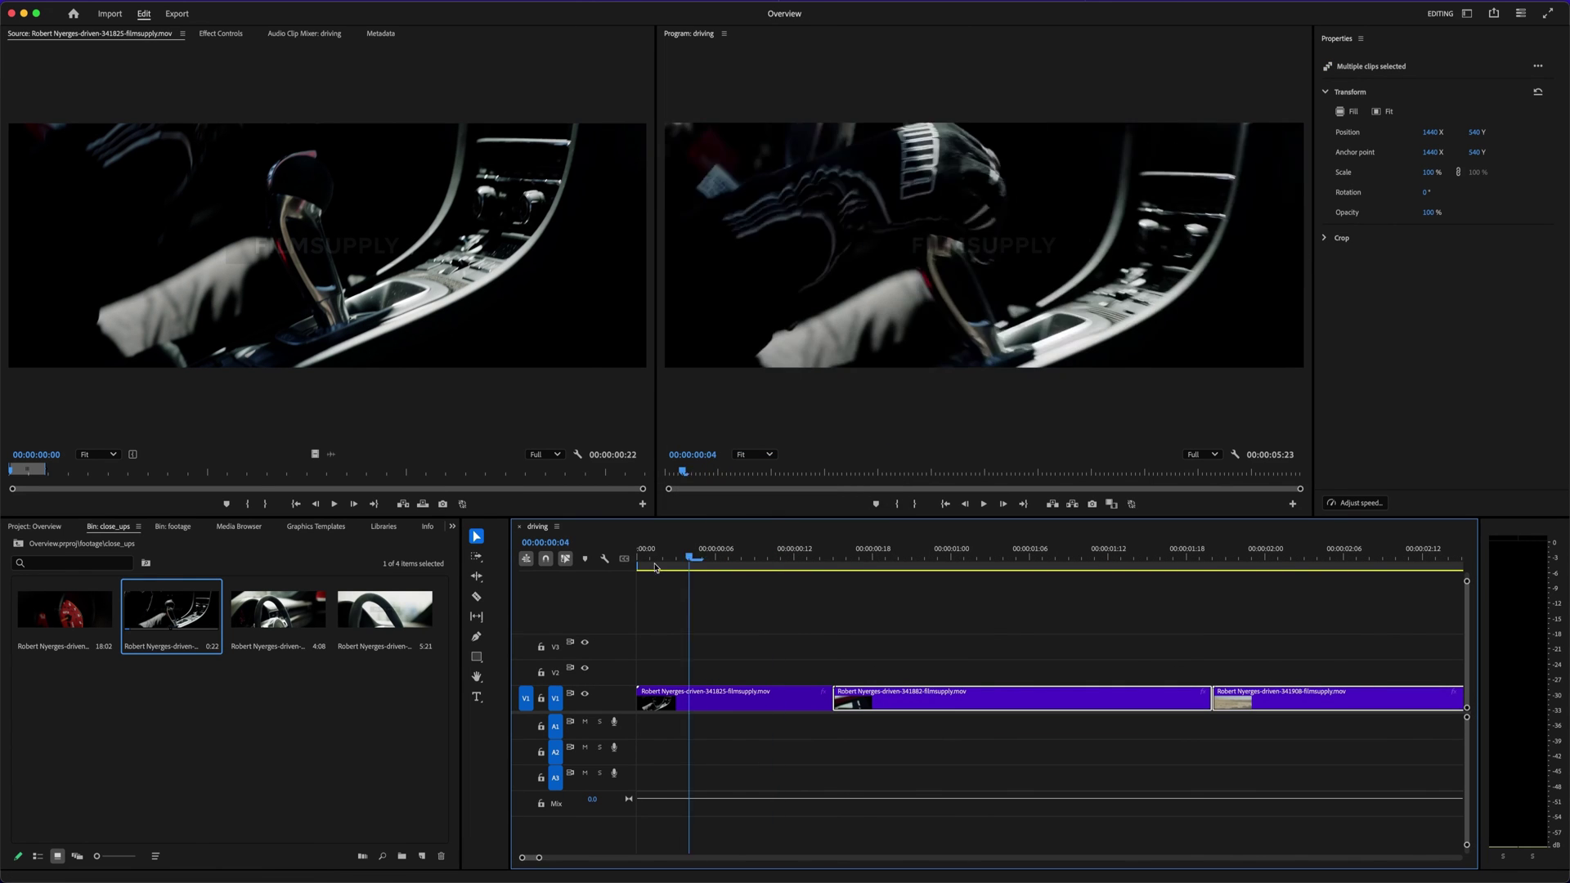
key("space")
key("minus")
key("minus")
key("minus")
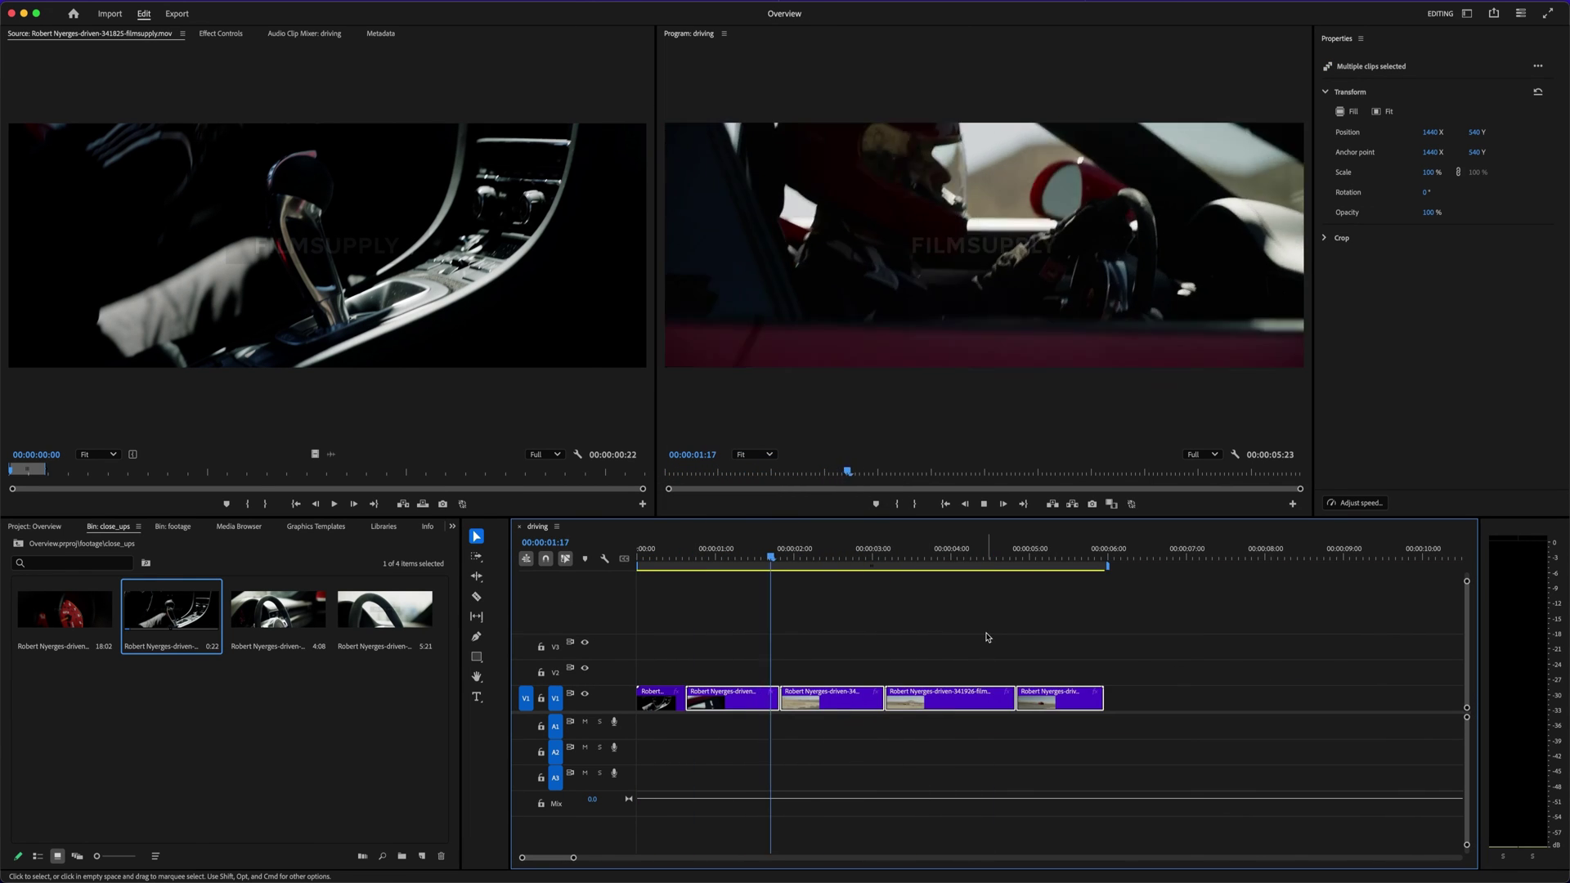
left_click(985, 637)
key("space")
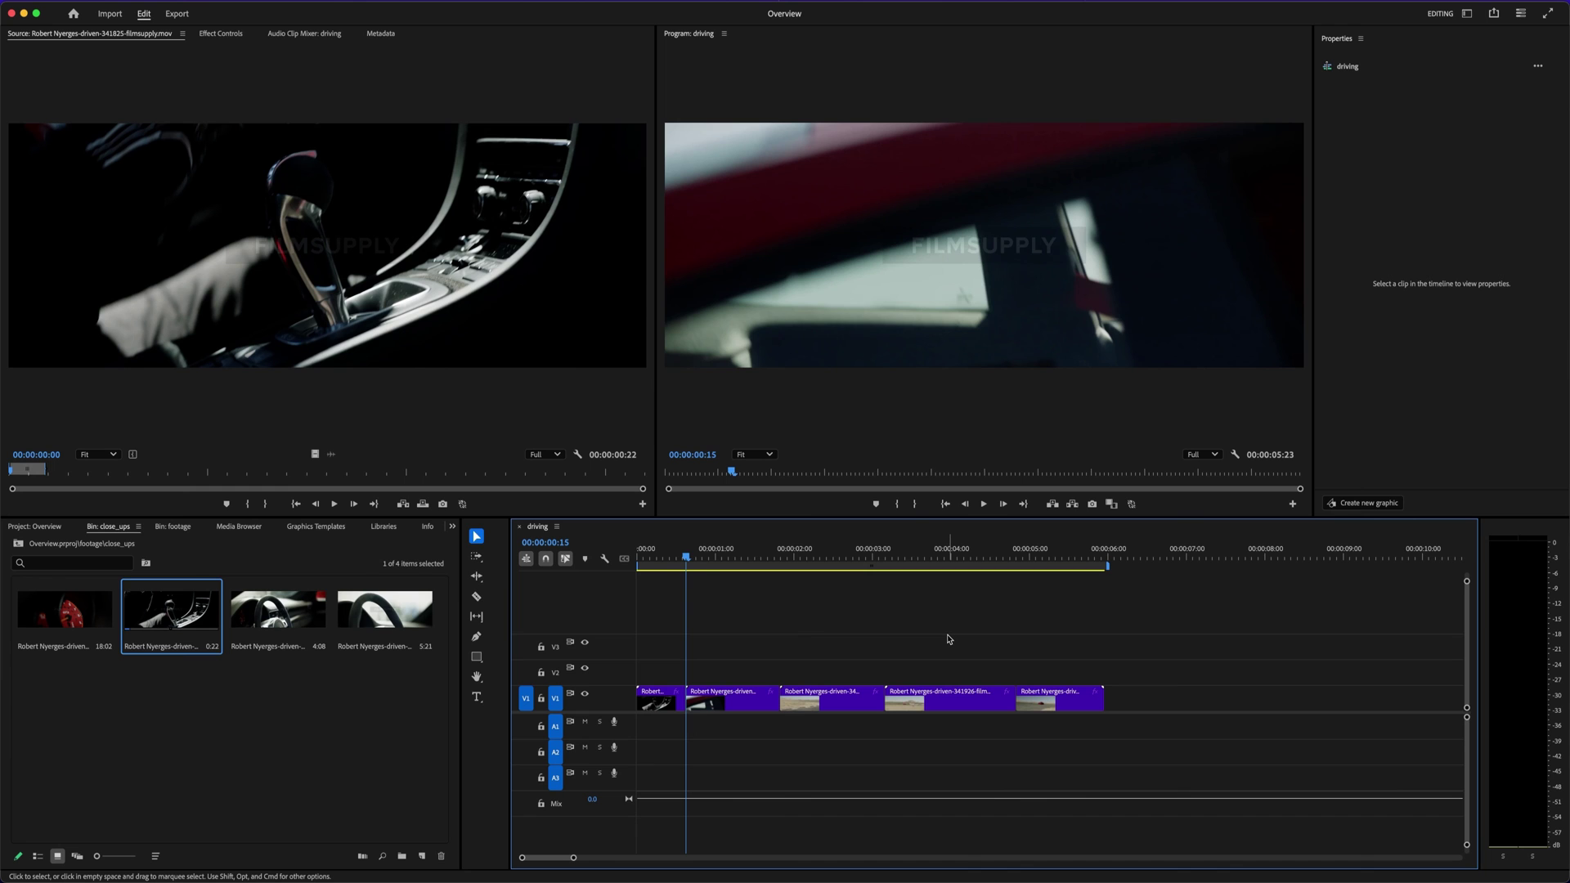
Play through the driving sequence and place the playhead on the last clip's start at 00:00:04:20
key("space")
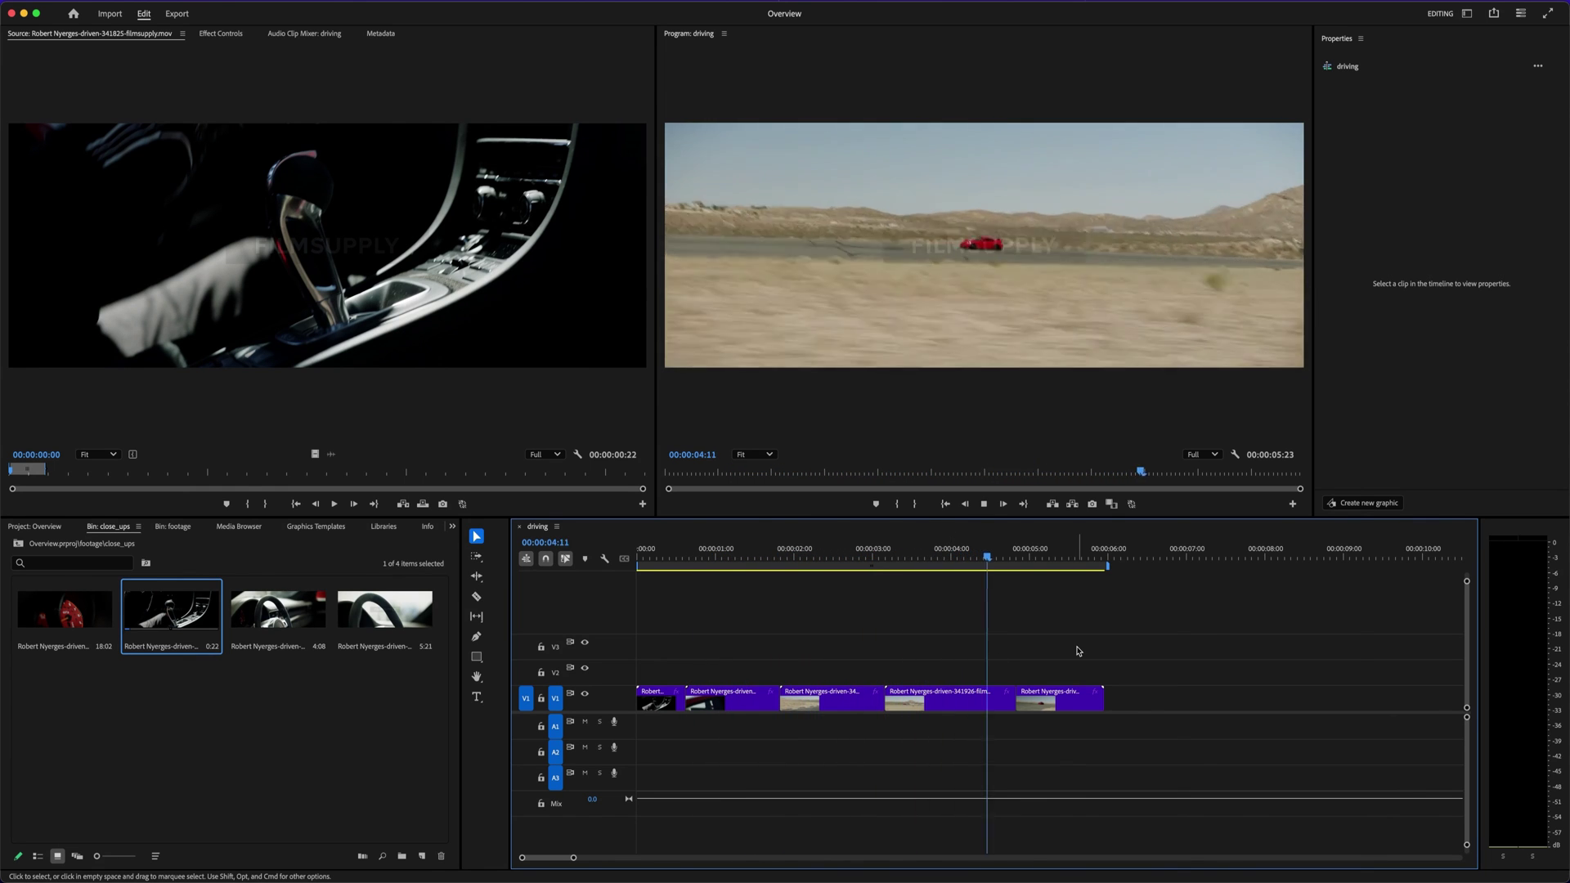
key("space")
key("Up")
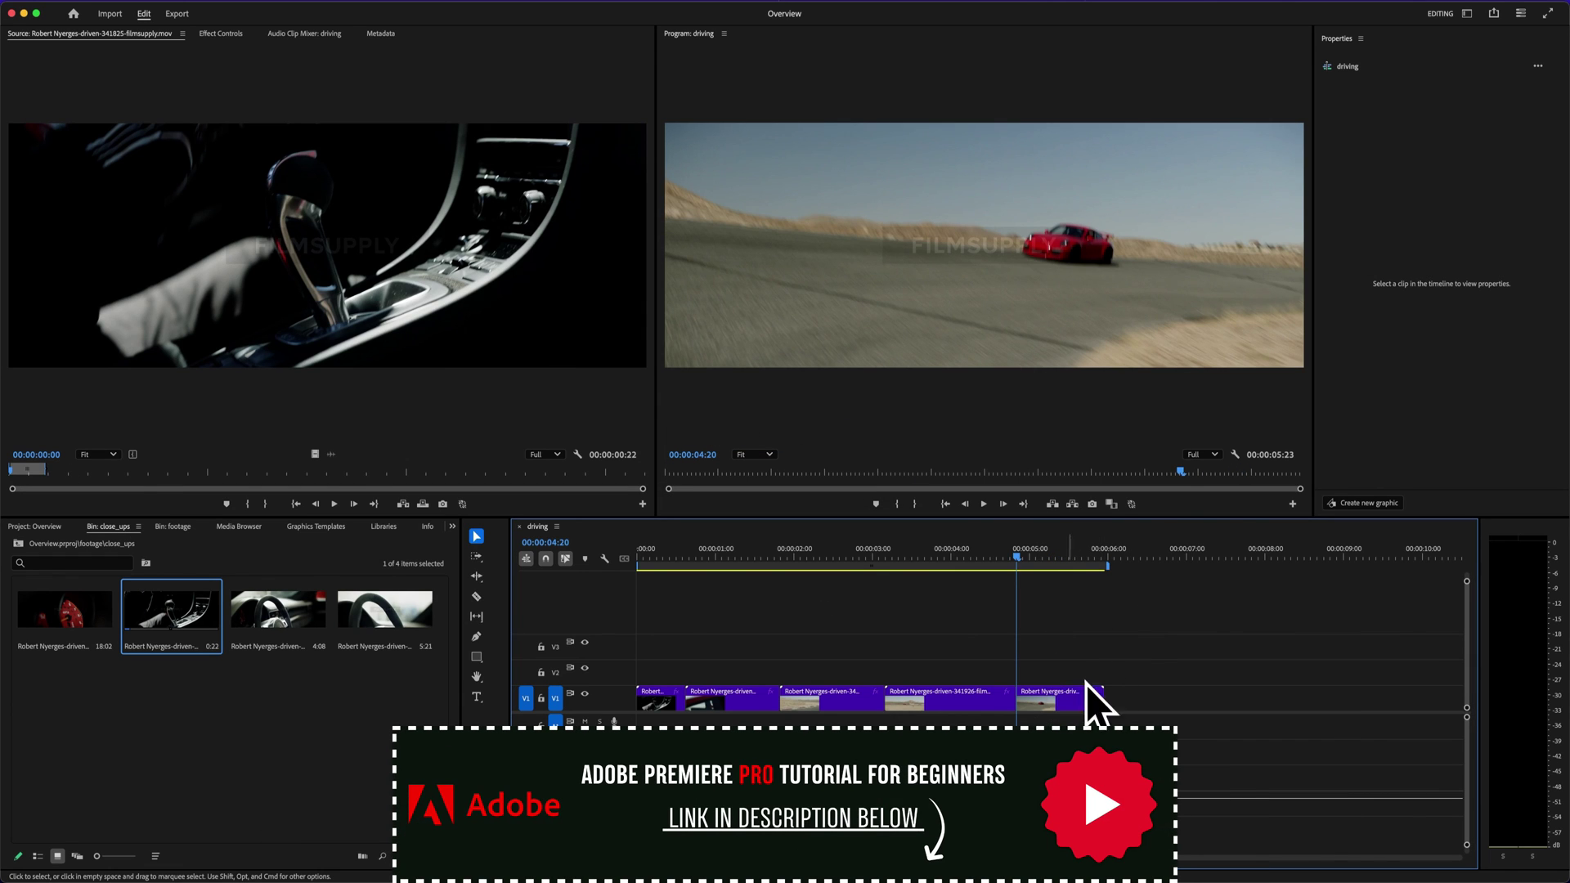
key("space")
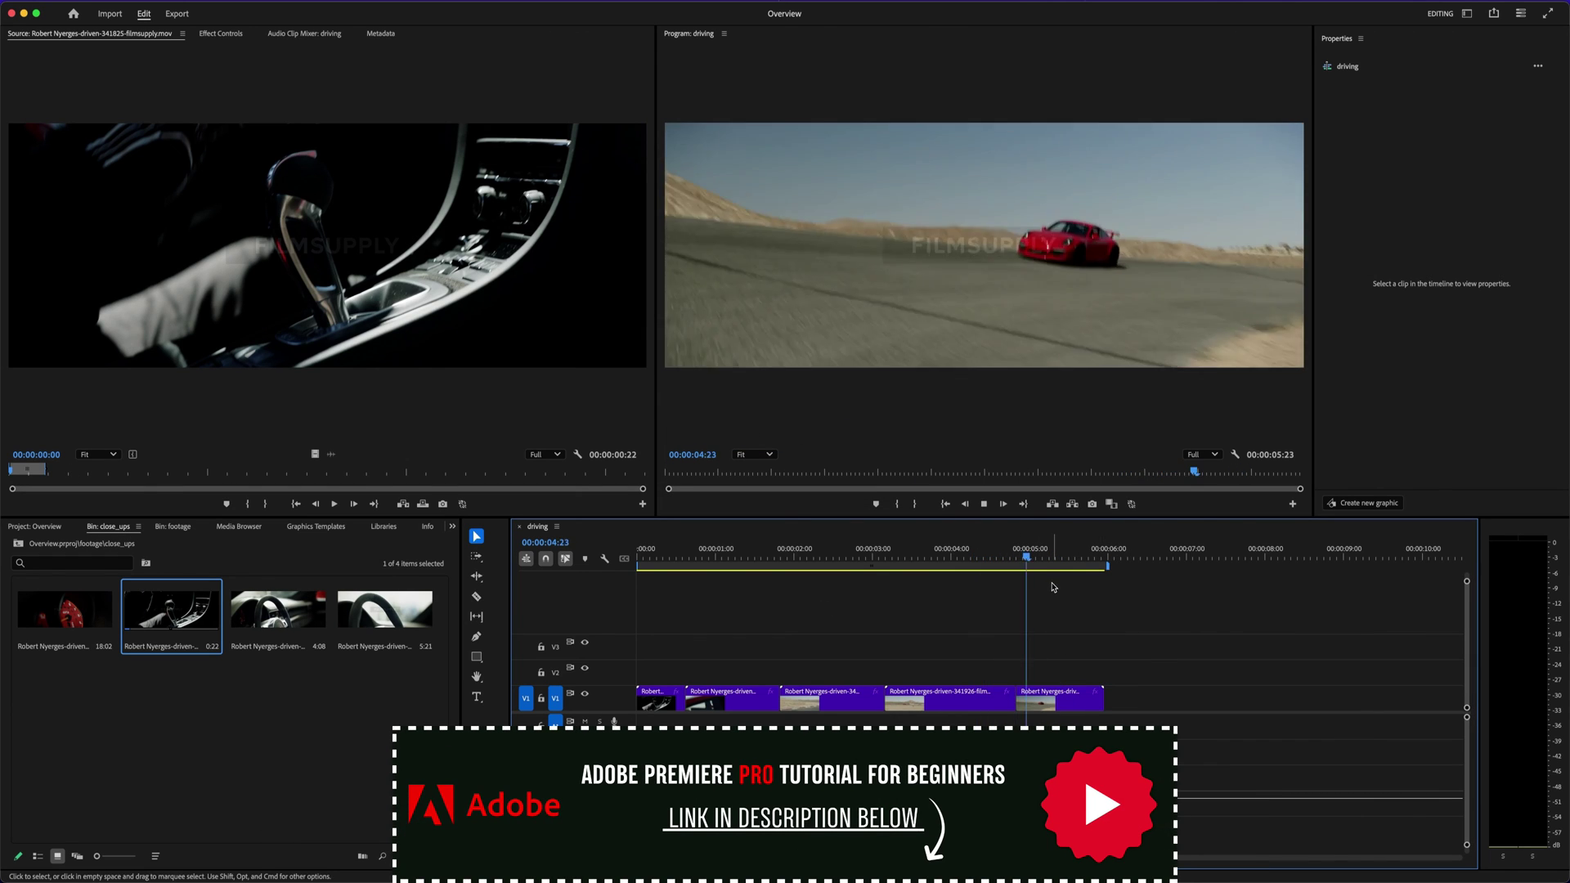
key("space")
key("Up")
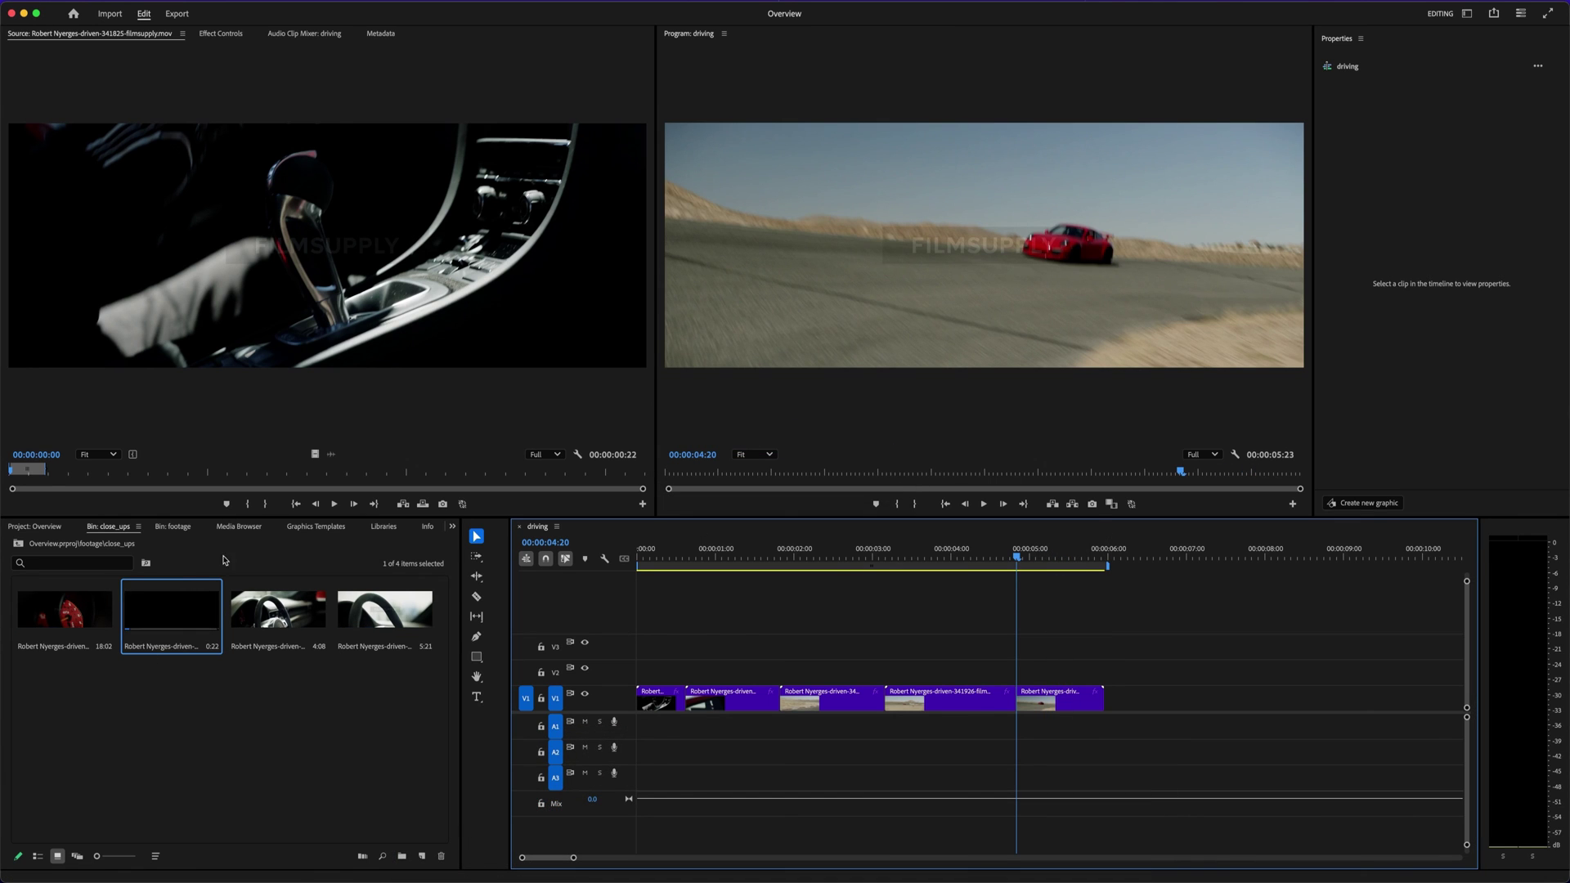
Play the gear shifter source clip from 00:00:00:22 and step forward frame by frame to 00:00:02:09
mouse_move(46, 471)
left_mouse_down()
mouse_move(59, 472)
mouse_move(45, 472)
left_mouse_up()
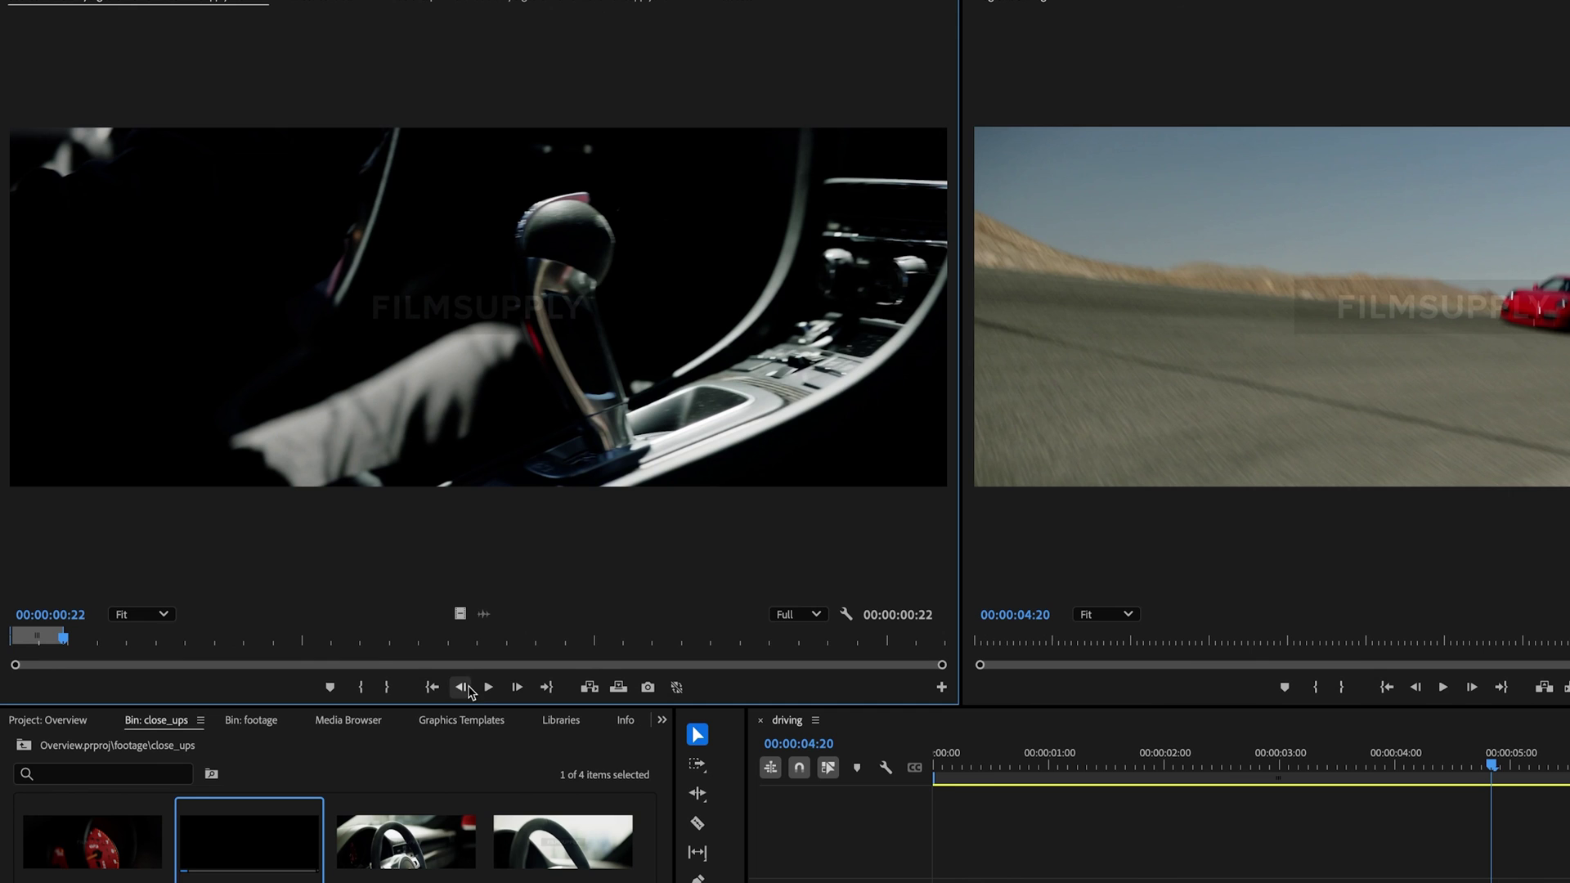
key("space")
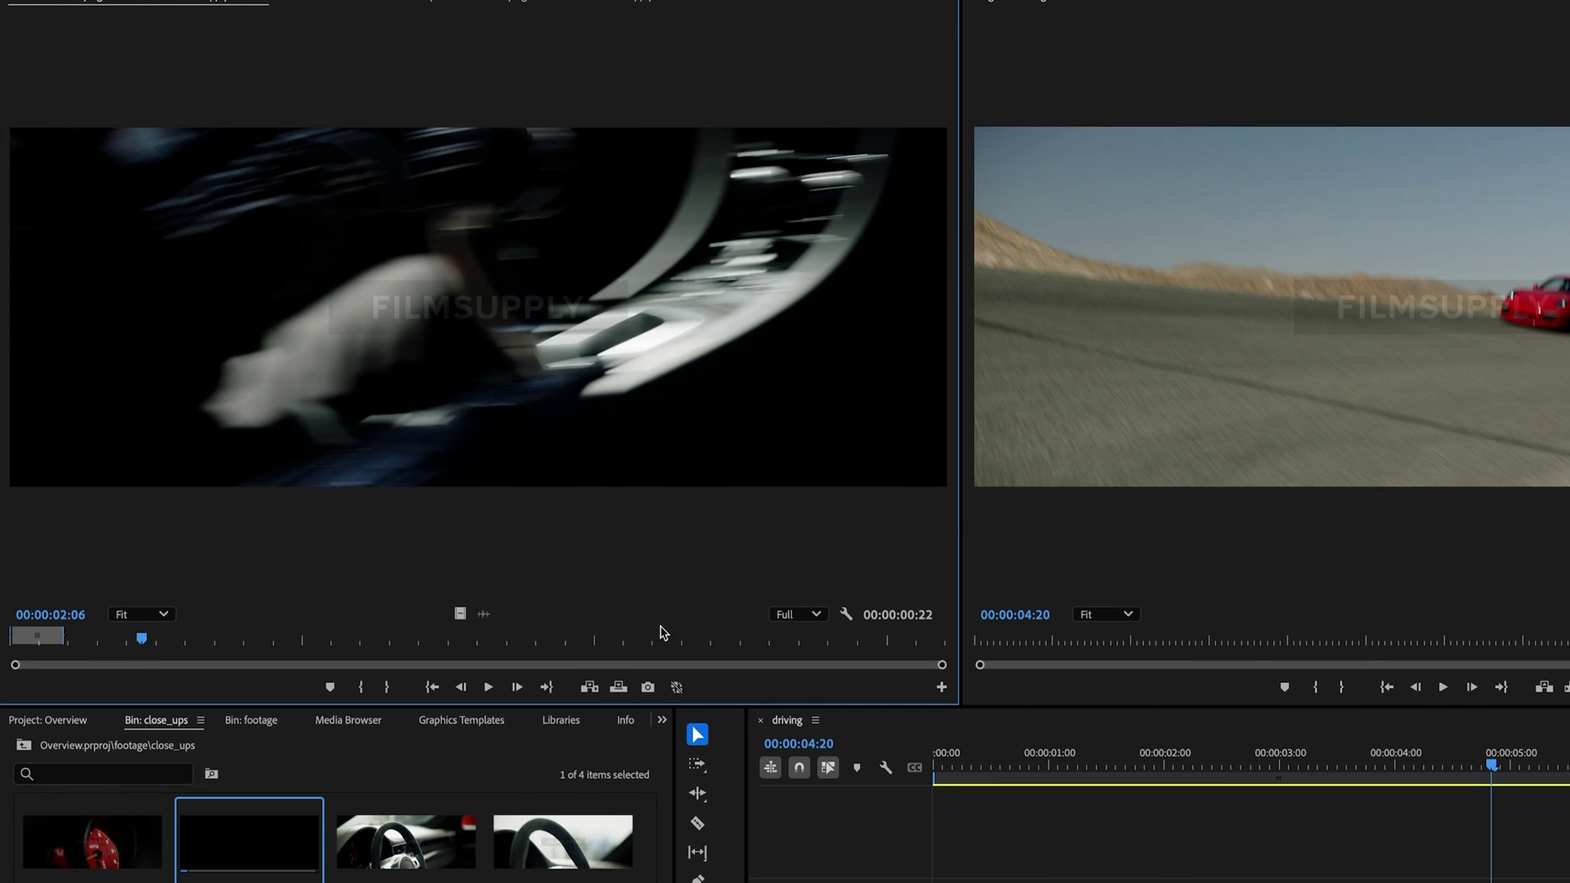
key("Right")
key("Right")
key("Right")
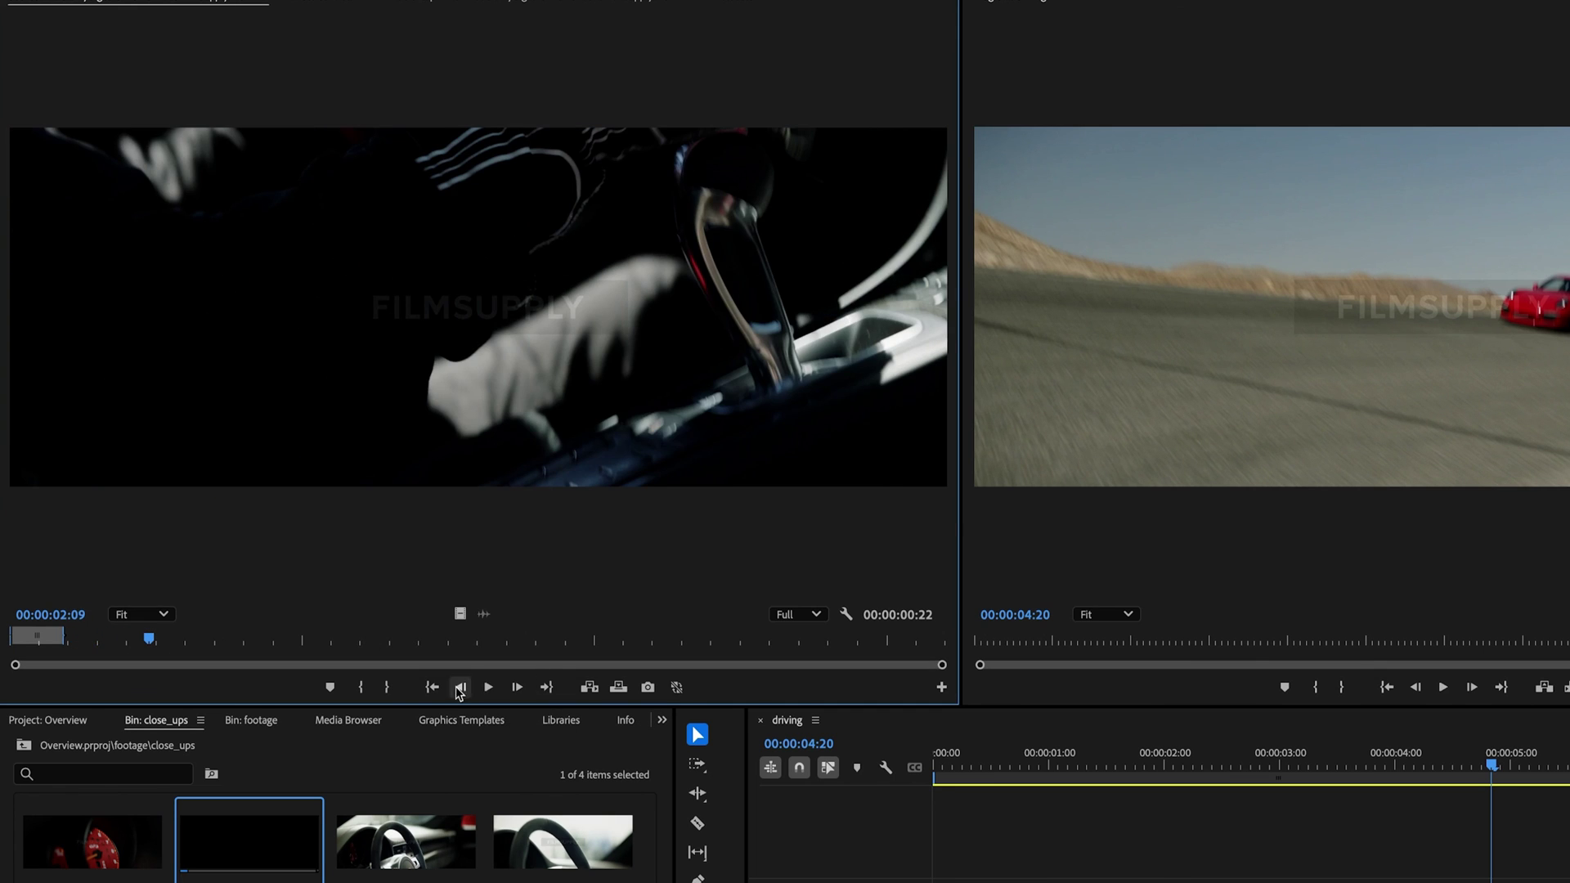